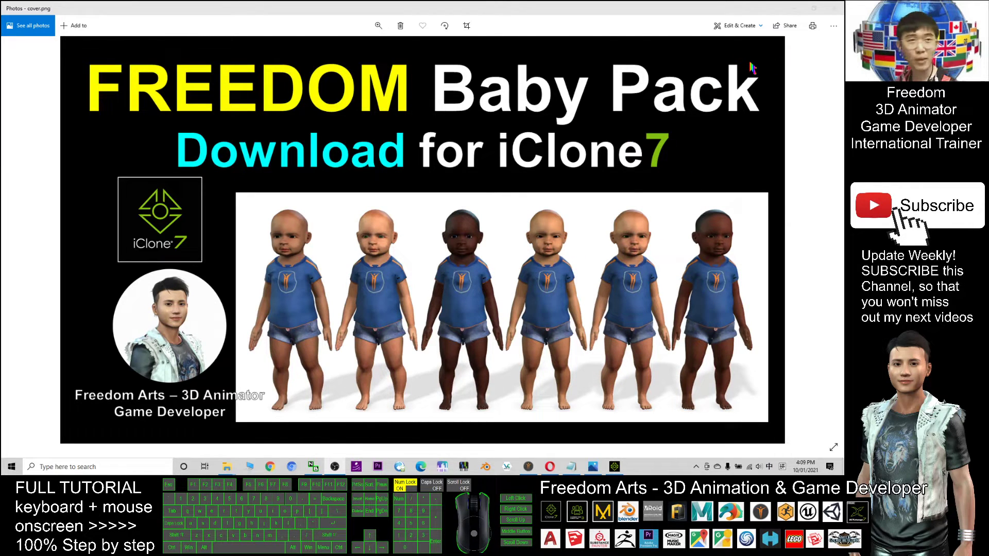
Review the avatar names and the FREEDOM world baby pack.zip download link in Notes.txt, and minimize the notes and cover image
{"action": "left_click", "coordinate": [571, 466]}
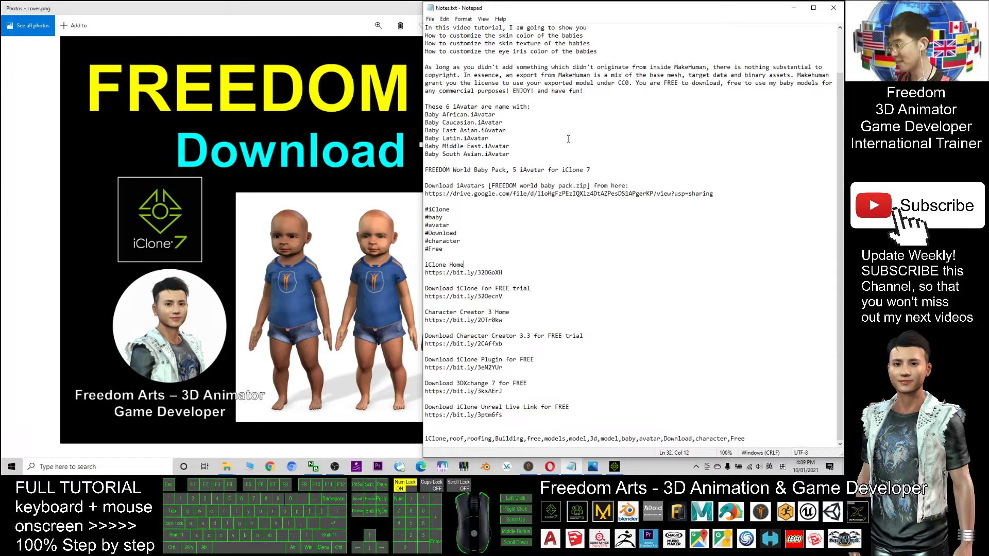
{"action": "left_click_drag", "start_coordinate": [426, 194], "coordinate": [706, 194]}
{"action": "left_click", "coordinate": [505, 185]}
{"action": "left_click_drag", "start_coordinate": [441, 184], "coordinate": [571, 186]}
{"action": "left_click", "coordinate": [708, 150]}
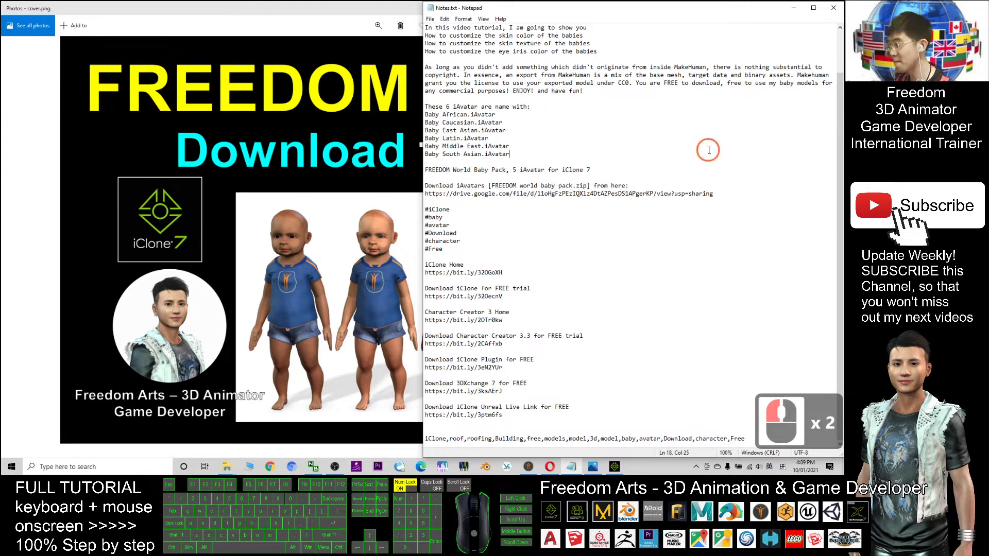
{"action": "left_click", "coordinate": [793, 8]}
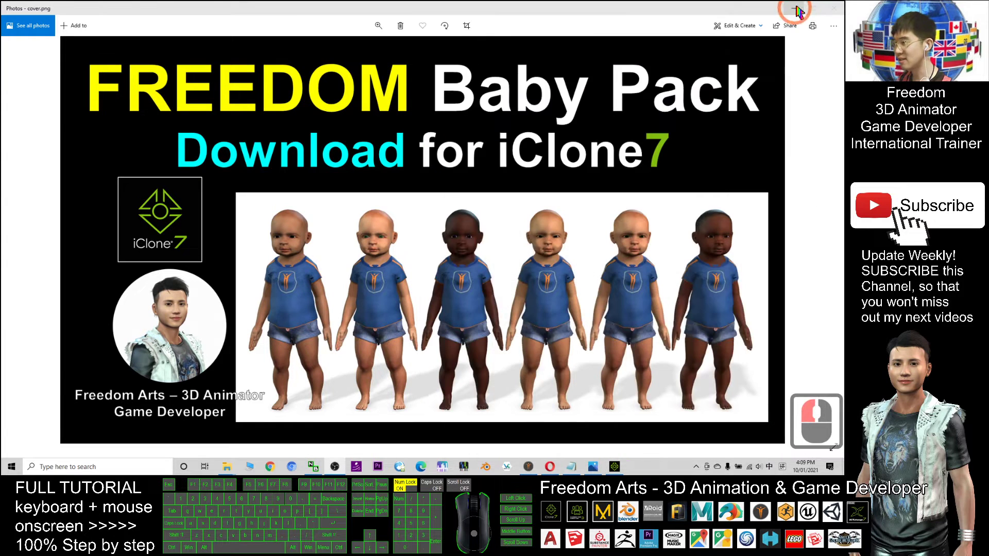
{"action": "left_click", "coordinate": [795, 9]}
{"action": "left_click", "coordinate": [794, 8]}
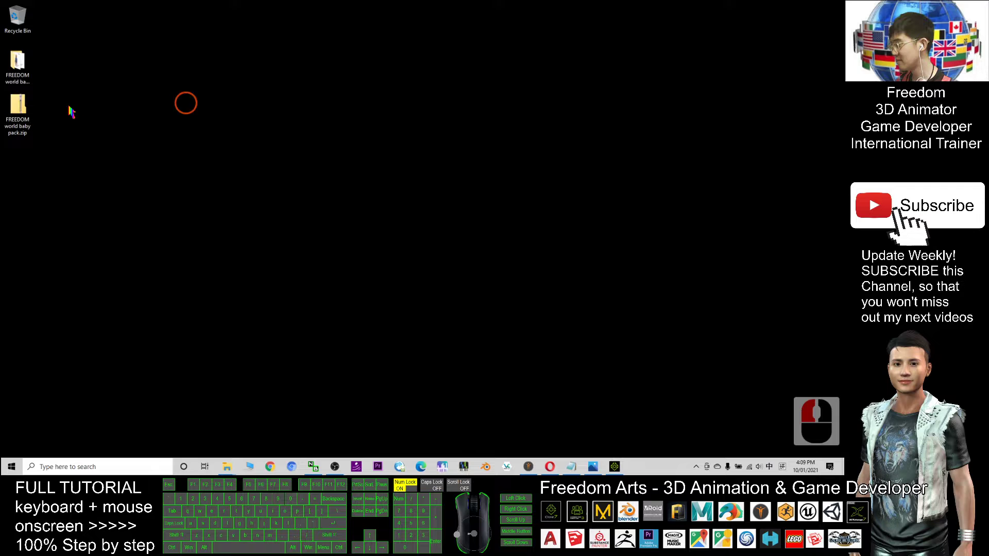
Open the extracted FREEDOM world baby pack folder from the desktop, maximize it and show its contents as extra large icons
{"action": "double_click", "coordinate": [17, 114]}
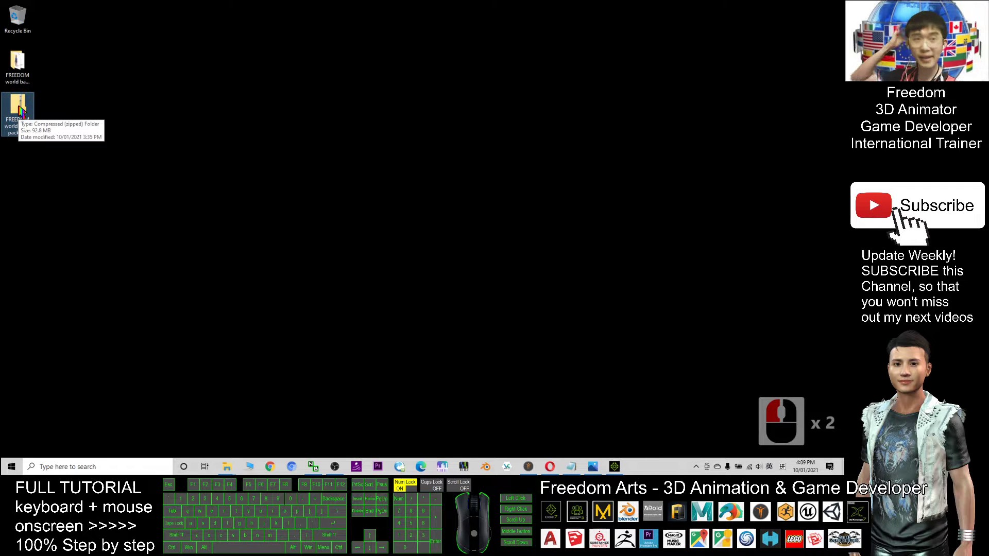
{"action": "right_click", "coordinate": [19, 107]}
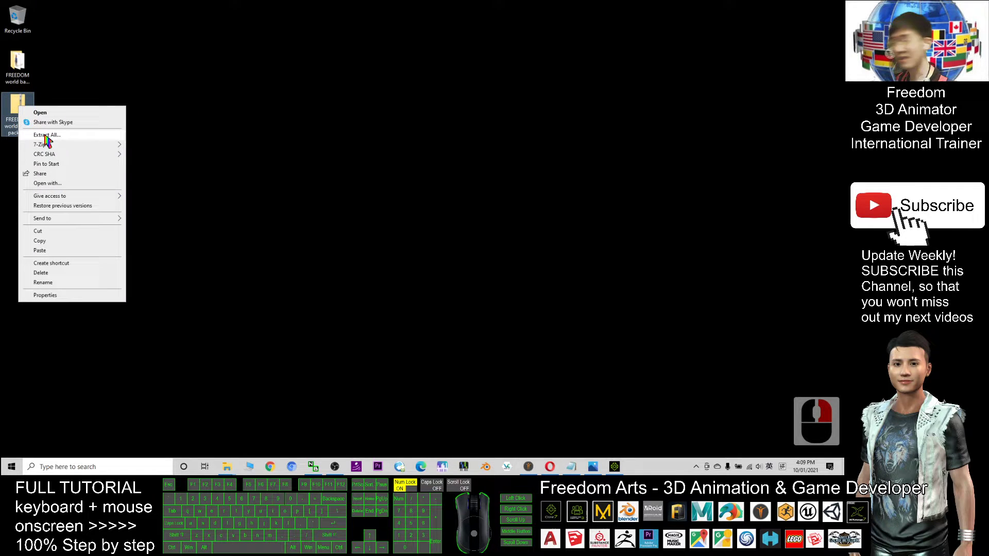
{"action": "left_click", "coordinate": [163, 54]}
{"action": "double_click", "coordinate": [25, 58]}
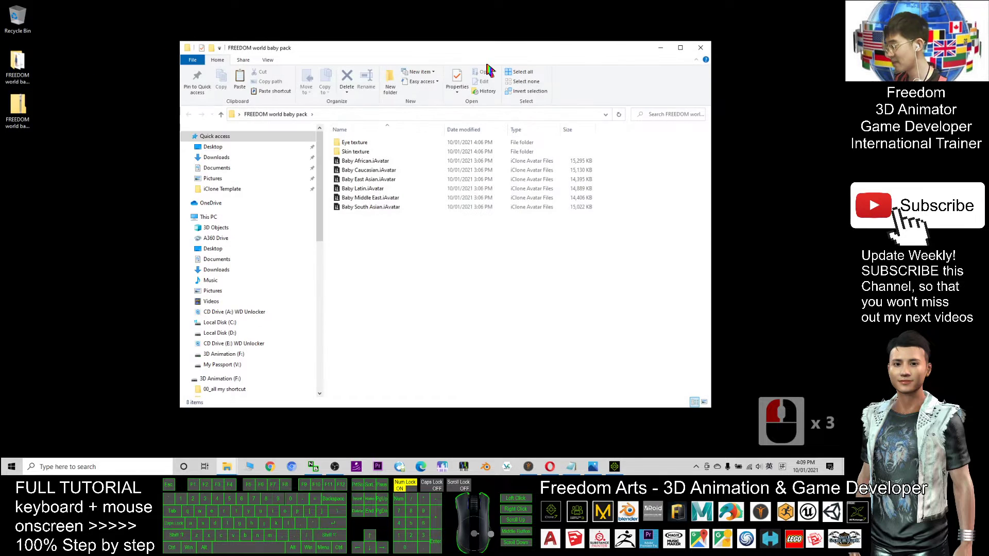
{"action": "left_click_drag", "start_coordinate": [488, 54], "coordinate": [473, 2]}
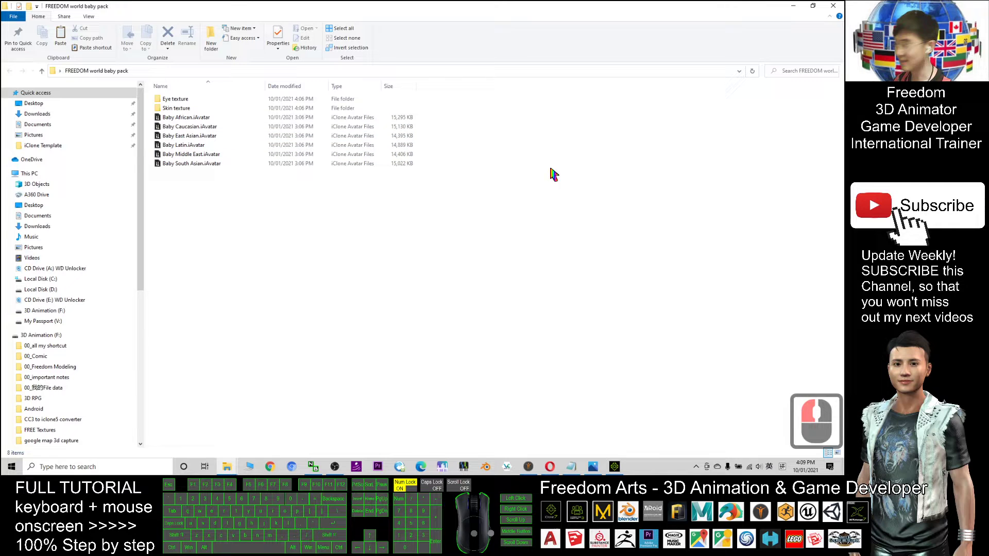
{"action": "right_click", "coordinate": [436, 159]}
{"action": "mouse_move", "coordinate": [445, 159]}
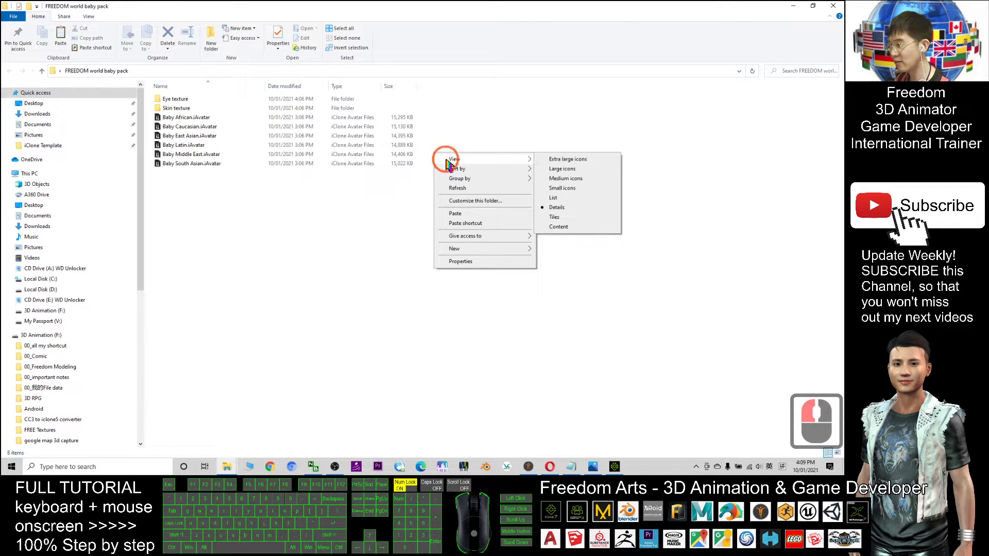
{"action": "left_click", "coordinate": [596, 161]}
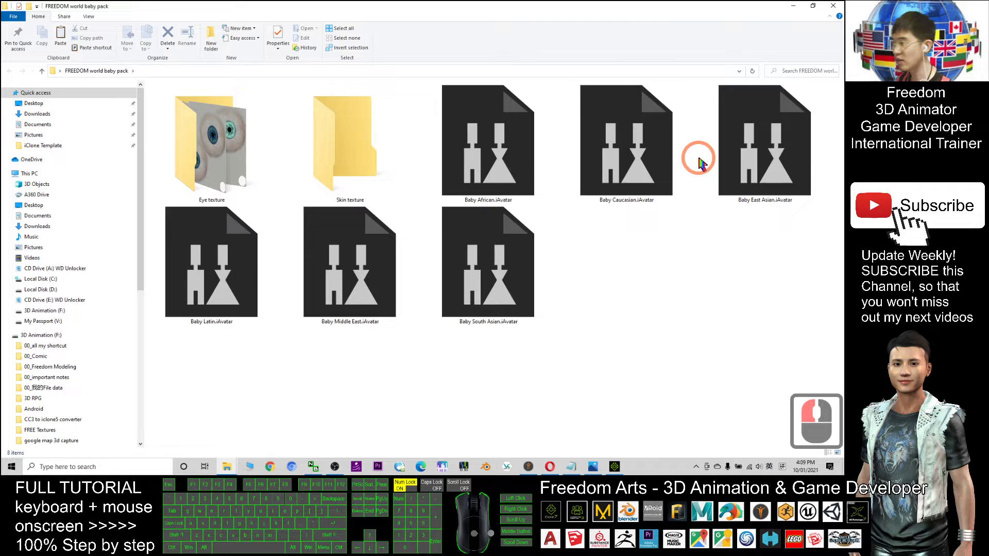
Look over the African, Caucasian and South Asian baby avatar previews in the folder
{"action": "left_click", "coordinate": [509, 144]}
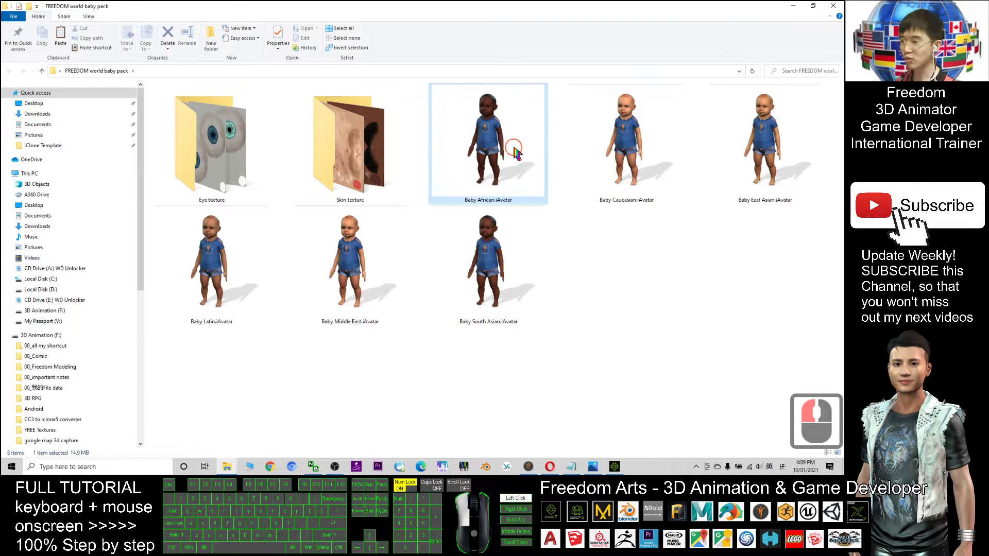
{"action": "left_click", "coordinate": [631, 139]}
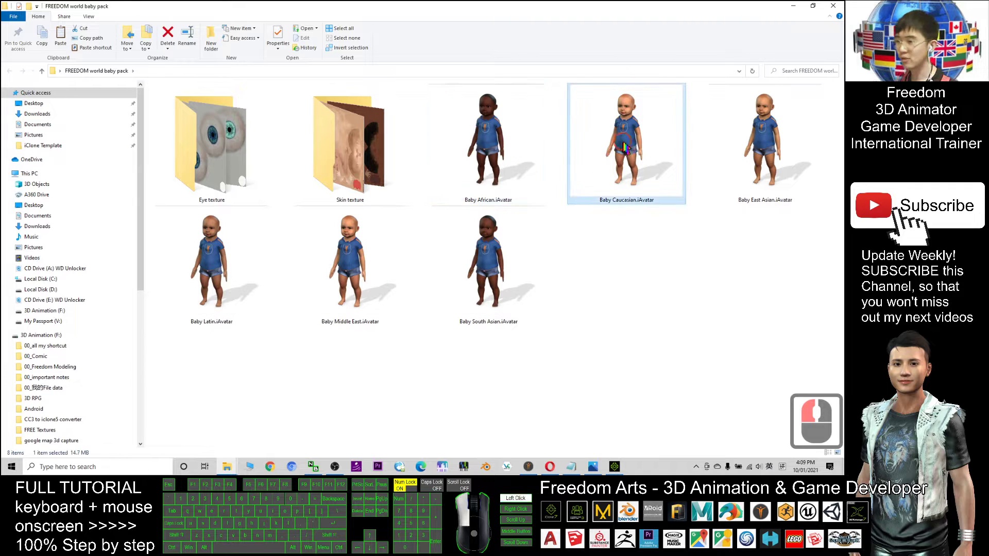
{"action": "left_click", "coordinate": [487, 242]}
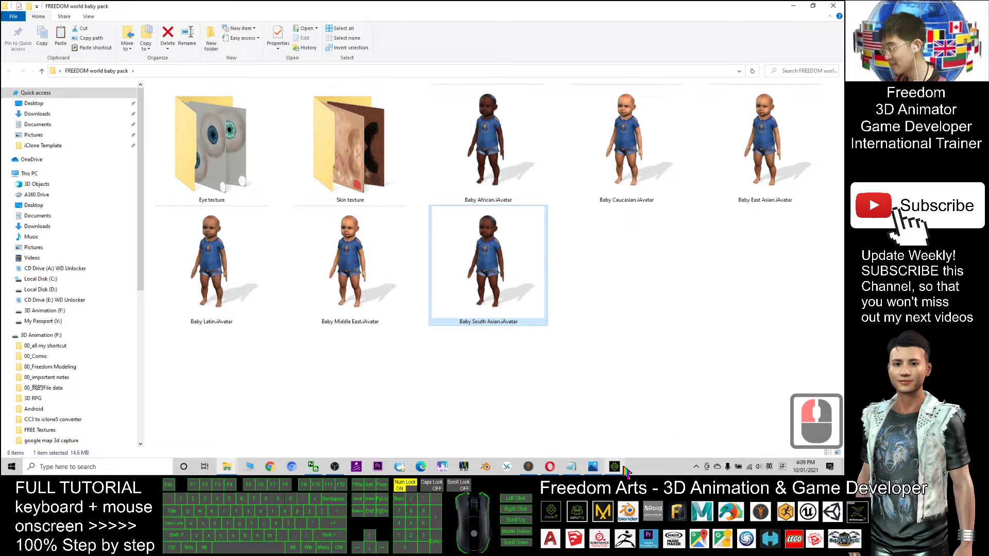
{"action": "left_click", "coordinate": [665, 270]}
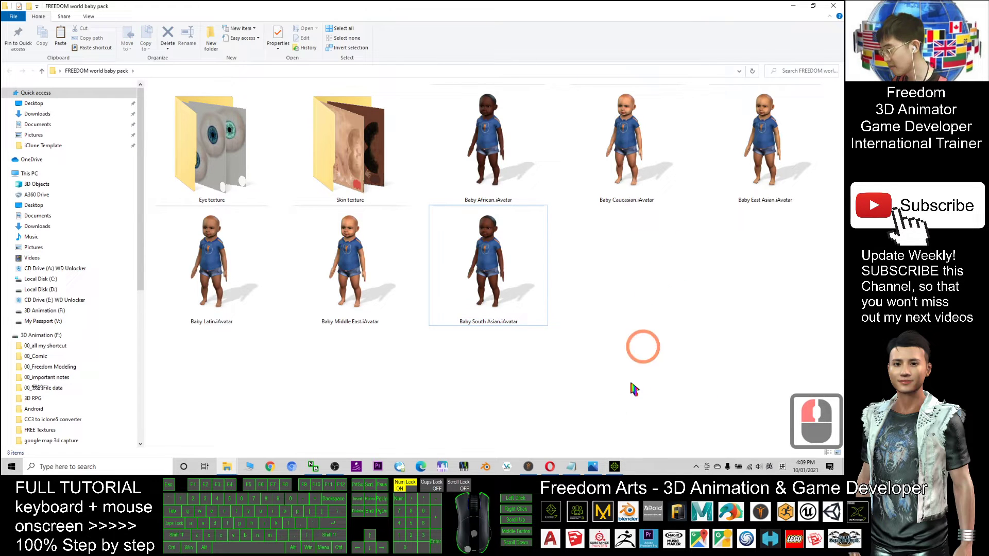
Close all open File Explorer windows, minimize iClone 7 and reopen the FREEDOM world baby pack folder from the desktop
{"action": "left_click", "coordinate": [614, 467]}
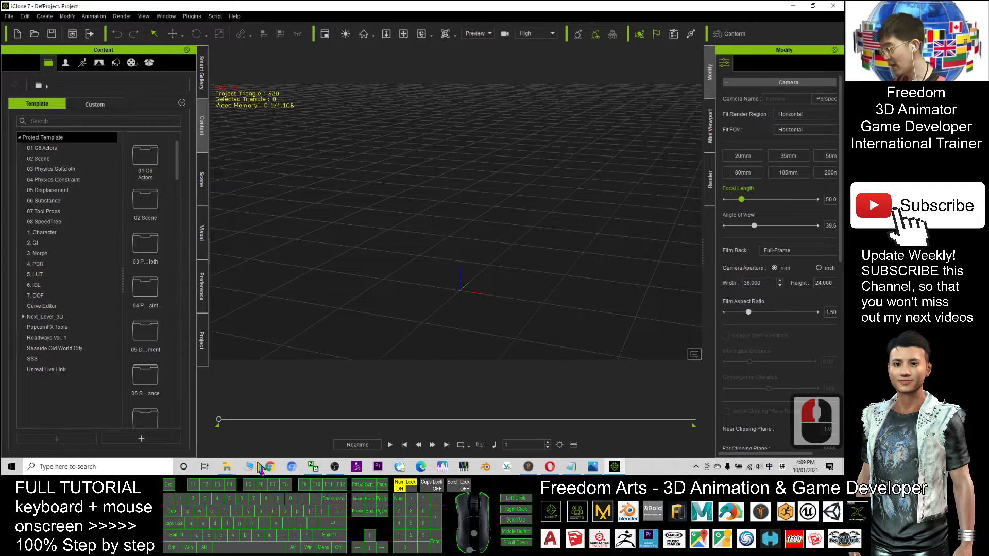
{"action": "mouse_move", "coordinate": [227, 467]}
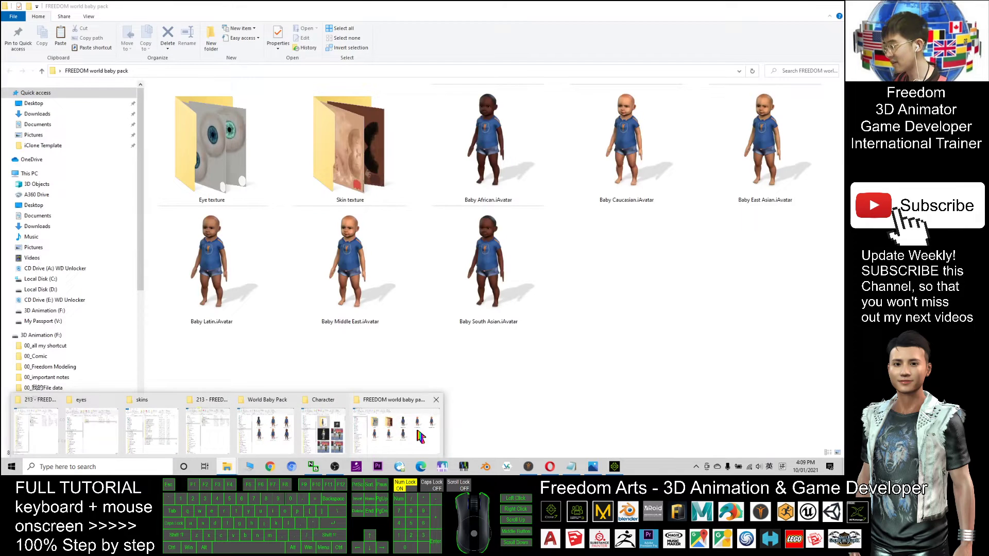
{"action": "left_click", "coordinate": [420, 437]}
{"action": "left_click", "coordinate": [389, 434]}
{"action": "right_click", "coordinate": [227, 466]}
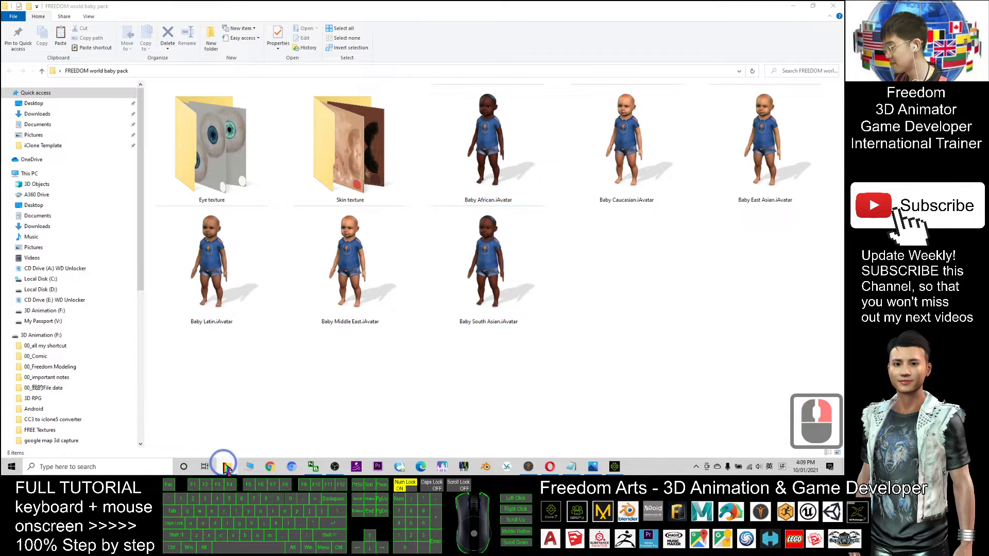
{"action": "left_click", "coordinate": [225, 456]}
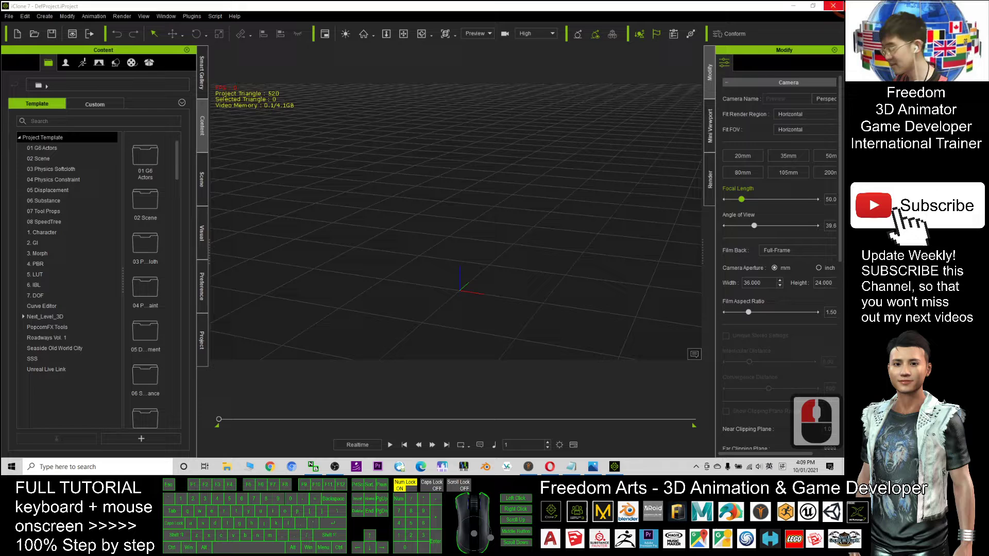
{"action": "left_click", "coordinate": [792, 6]}
{"action": "double_click", "coordinate": [16, 63]}
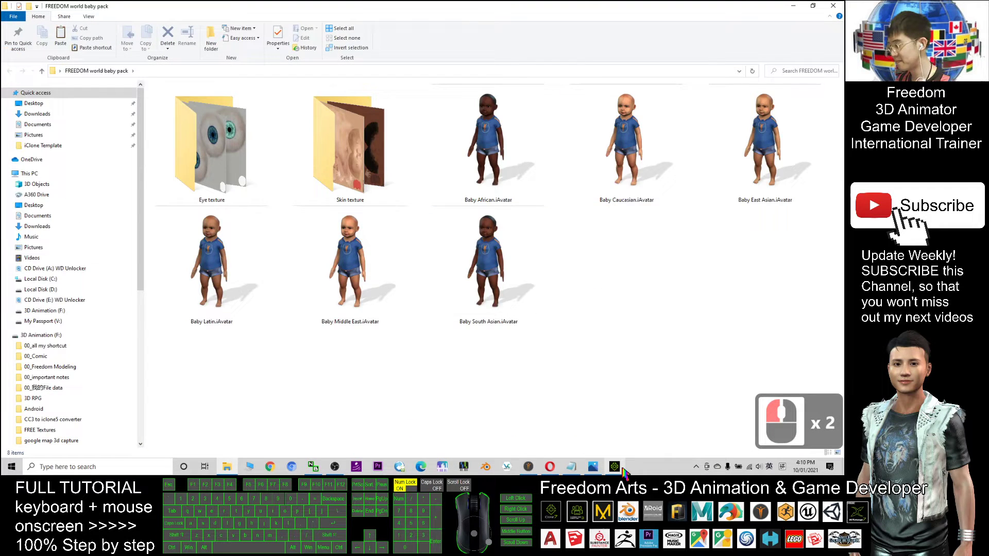
{"action": "left_click", "coordinate": [616, 466]}
{"action": "left_click", "coordinate": [226, 467]}
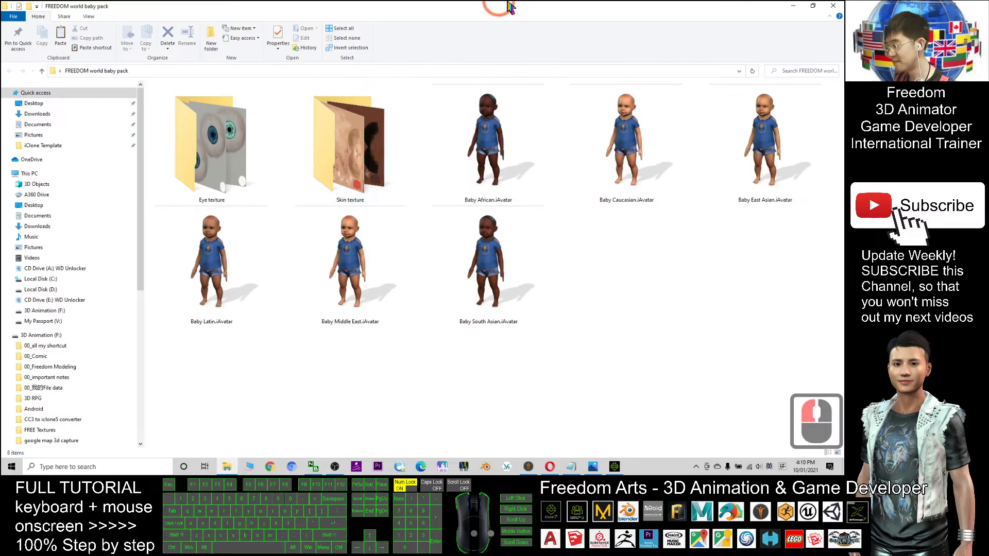
{"action": "left_click_drag", "start_coordinate": [510, 7], "coordinate": [137, 45]}
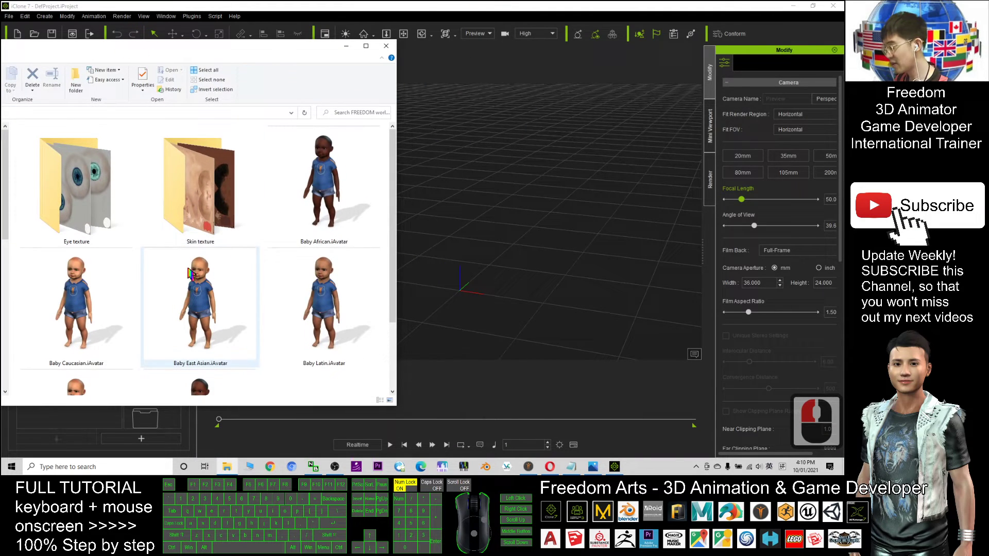
{"action": "left_click_drag", "start_coordinate": [301, 53], "coordinate": [529, 2]}
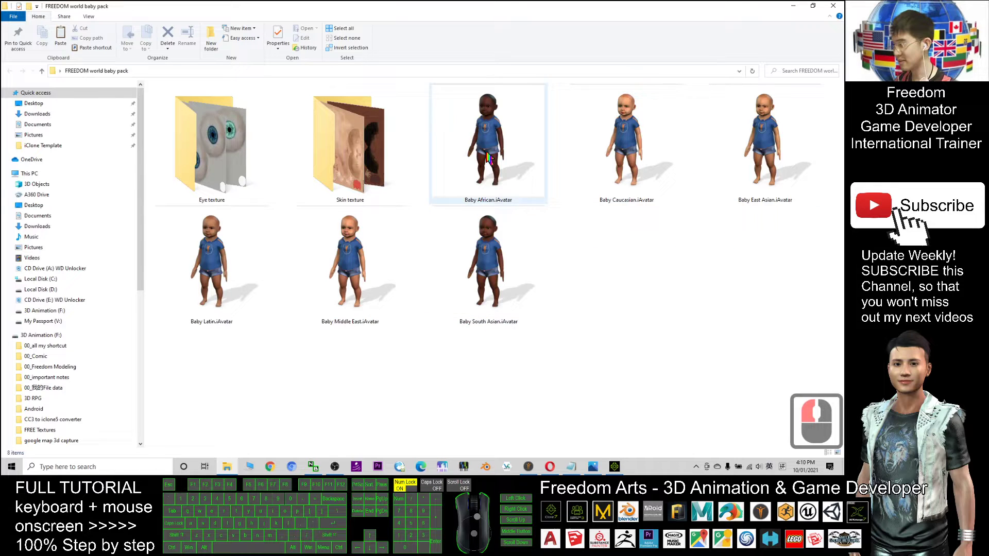
Compare the avatar names listed in Notes.txt with the avatar files in the baby pack folder
{"action": "left_click", "coordinate": [483, 198]}
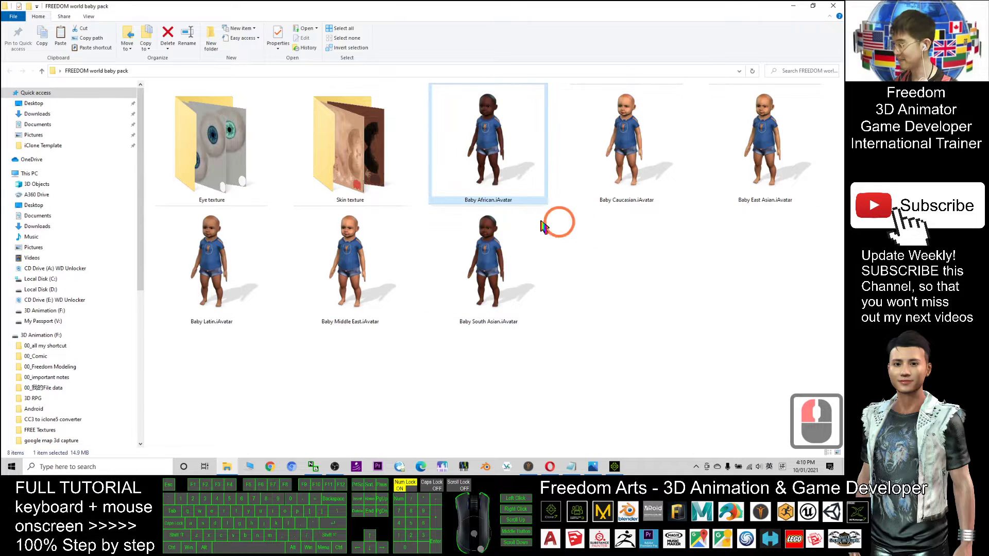
{"action": "left_click", "coordinate": [571, 466]}
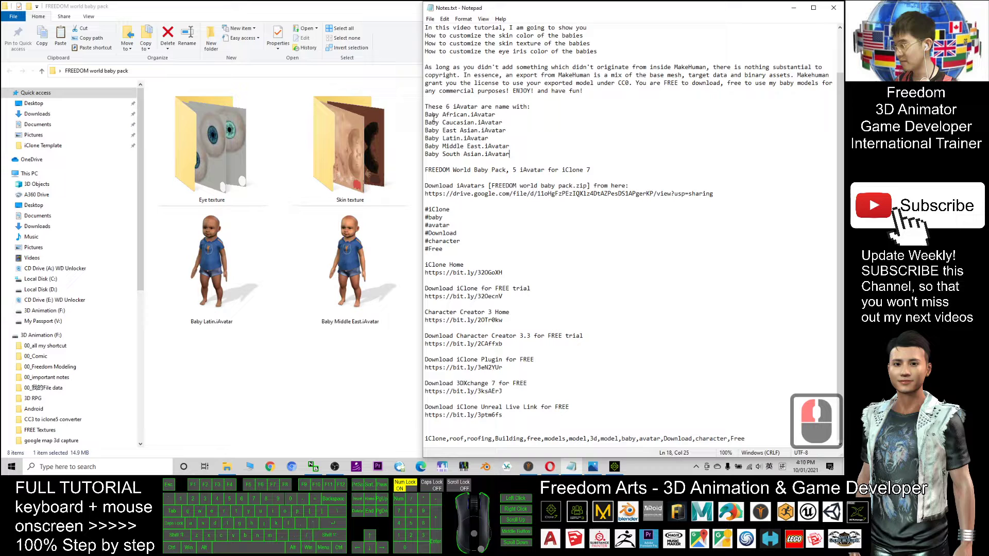
{"action": "left_click", "coordinate": [366, 27]}
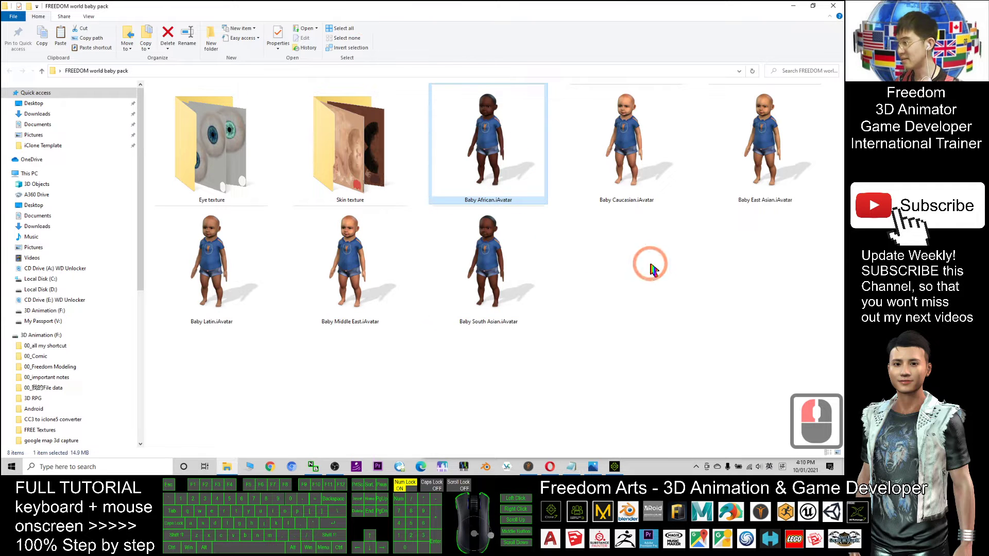
{"action": "left_click", "coordinate": [672, 277]}
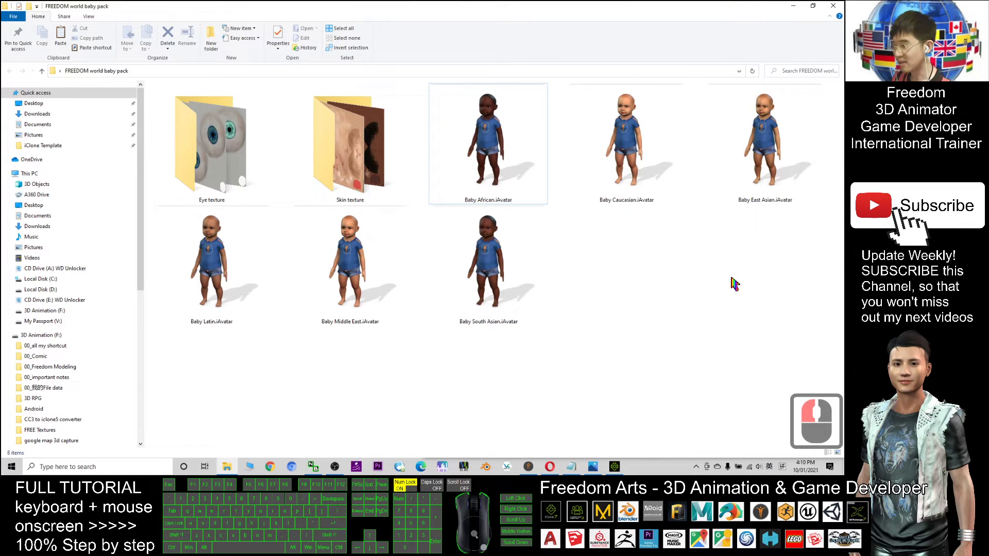
{"action": "left_click", "coordinate": [484, 118]}
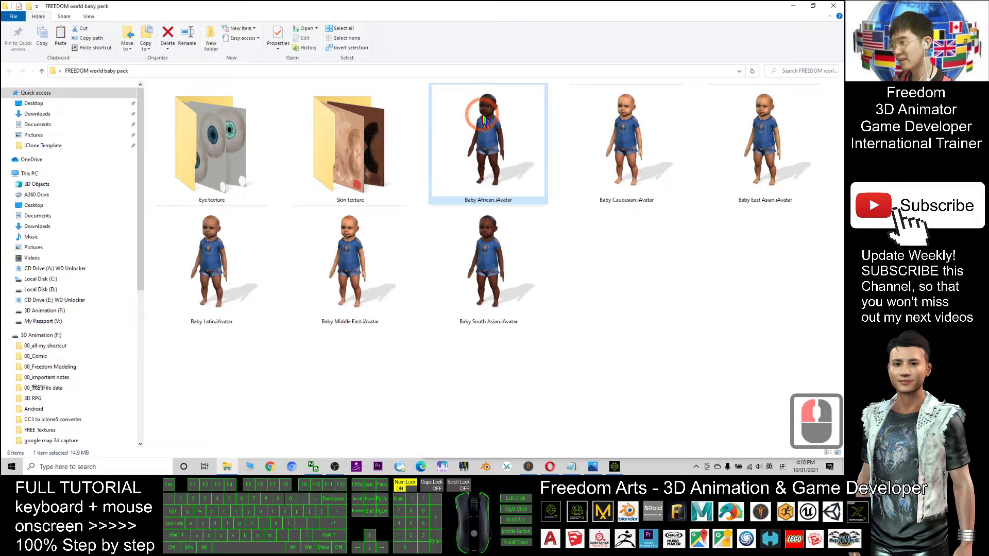
{"action": "left_click", "coordinate": [613, 183]}
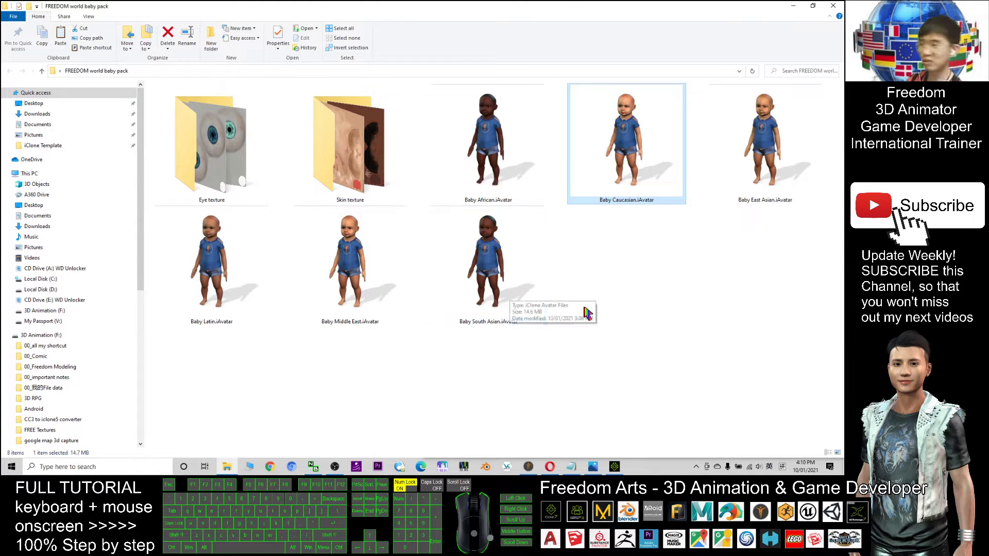
Switch to iClone 7, place the baby pack folder window over it and import Baby Caucasian.iAvatar into the viewport
{"action": "left_click_drag", "start_coordinate": [552, 6], "coordinate": [386, 1]}
{"action": "left_click", "coordinate": [609, 467]}
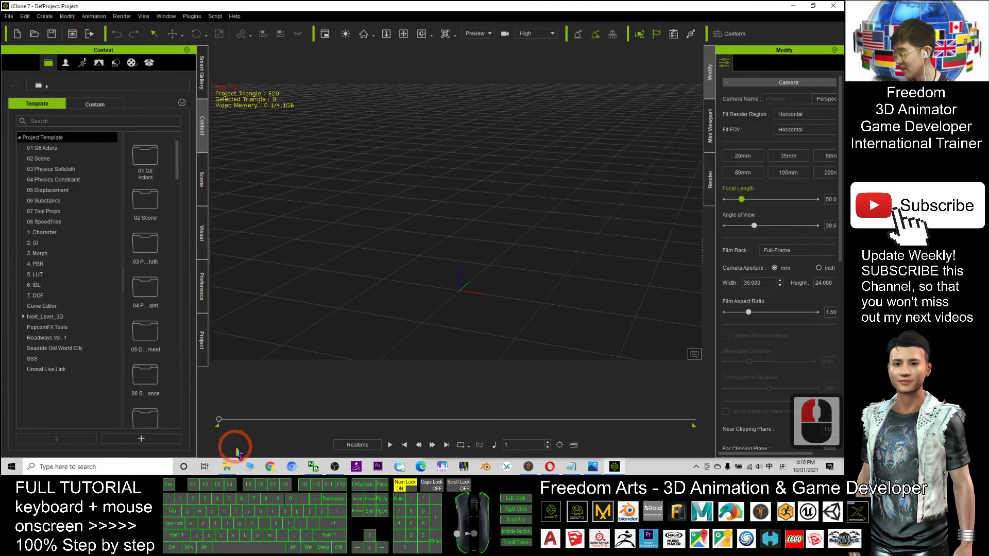
{"action": "left_click", "coordinate": [226, 467]}
{"action": "left_click_drag", "start_coordinate": [375, 33], "coordinate": [176, 51]}
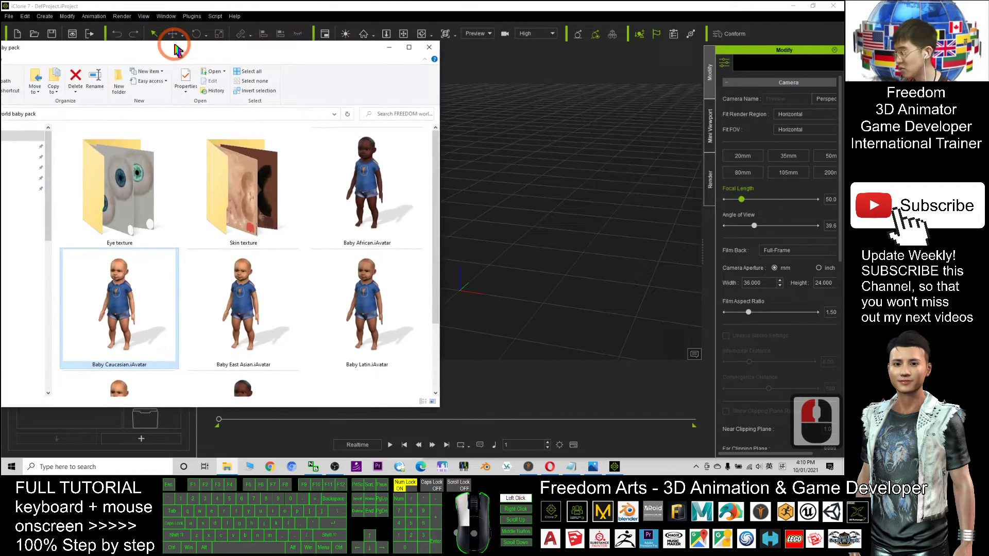
{"action": "left_click_drag", "start_coordinate": [122, 299], "coordinate": [583, 217]}
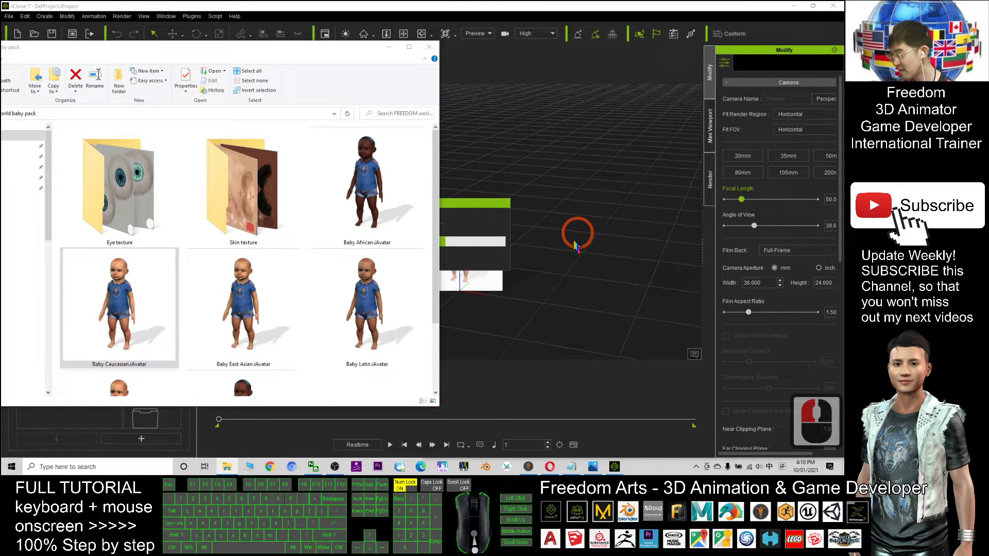
Examine the imported Baby Caucasian avatar in the viewport, both close up and from a distance
{"action": "scroll", "coordinate": [493, 269], "scroll_direction": "up", "scroll_amount": 12}
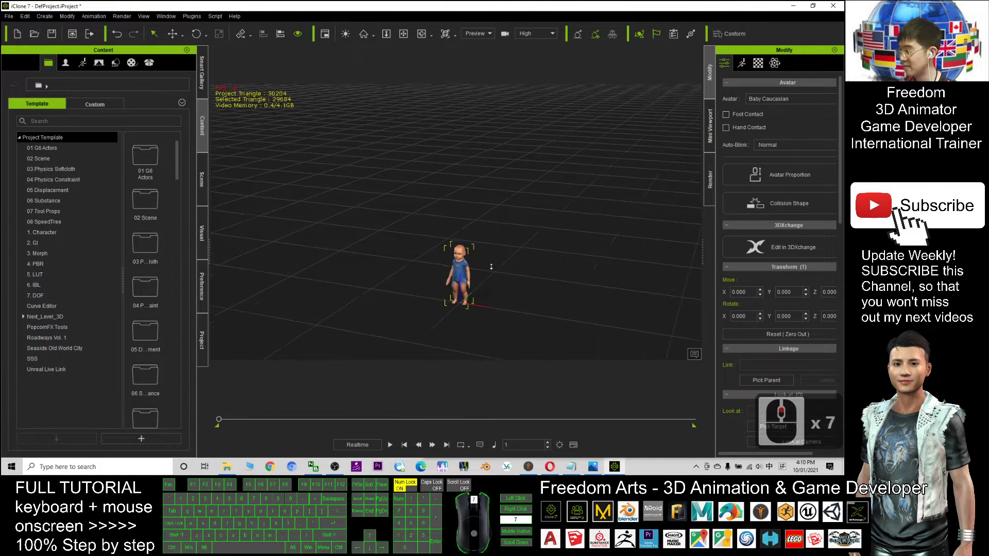
{"action": "key", "text": "x"}
{"action": "left_click_drag", "start_coordinate": [493, 309], "coordinate": [455, 191]}
{"action": "scroll", "coordinate": [448, 175], "scroll_direction": "up", "scroll_amount": 7}
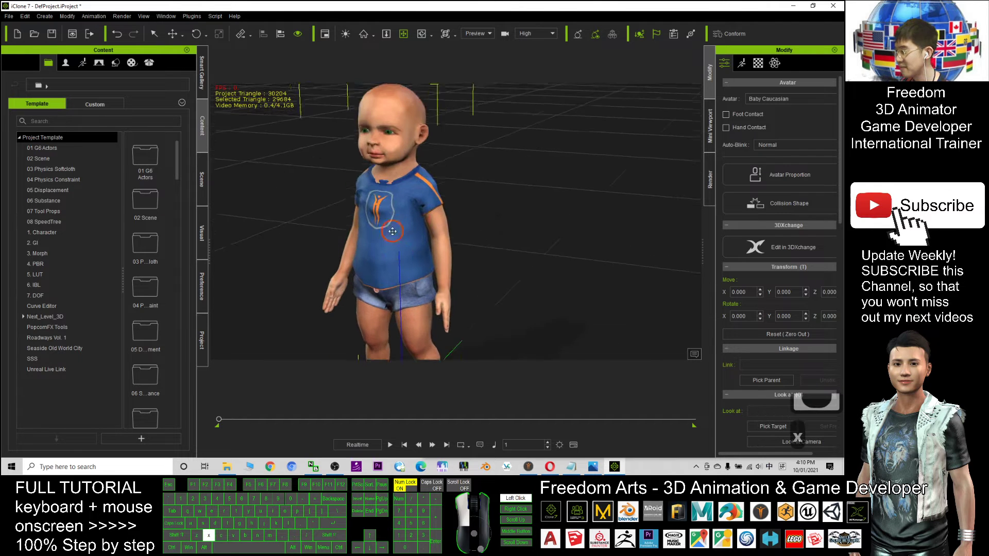
{"action": "scroll", "coordinate": [392, 231], "scroll_direction": "down", "scroll_amount": 11}
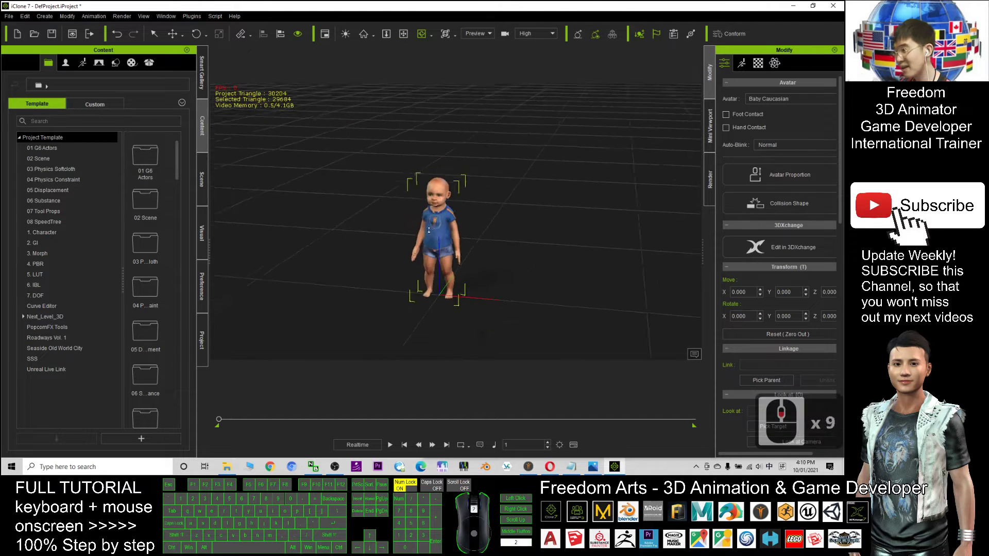
{"action": "left_click_drag", "start_coordinate": [506, 213], "coordinate": [432, 263]}
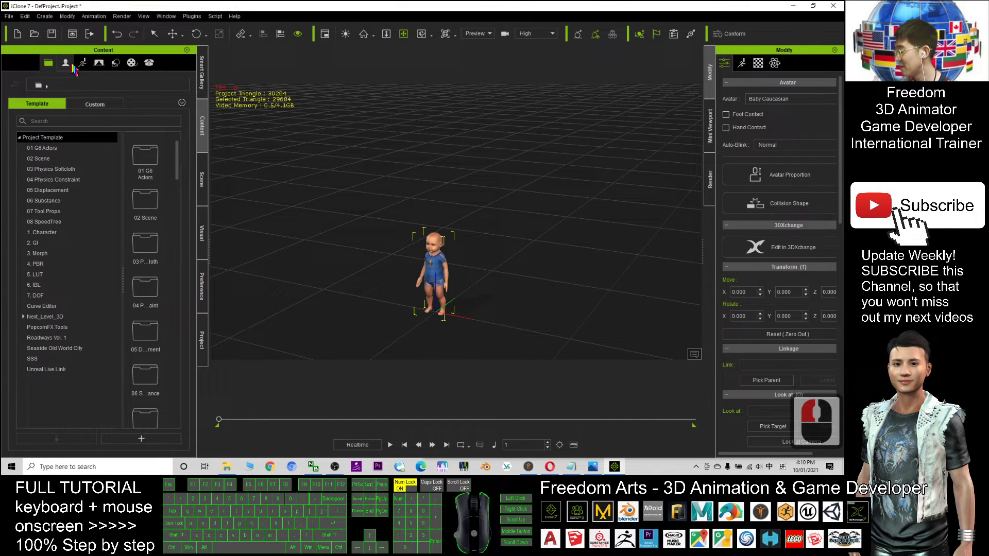
Add the Gwynn avatar from the avatar templates and move it beside the baby, to about X 31, to compare their sizes
{"action": "left_click", "coordinate": [65, 62]}
{"action": "left_click", "coordinate": [32, 148]}
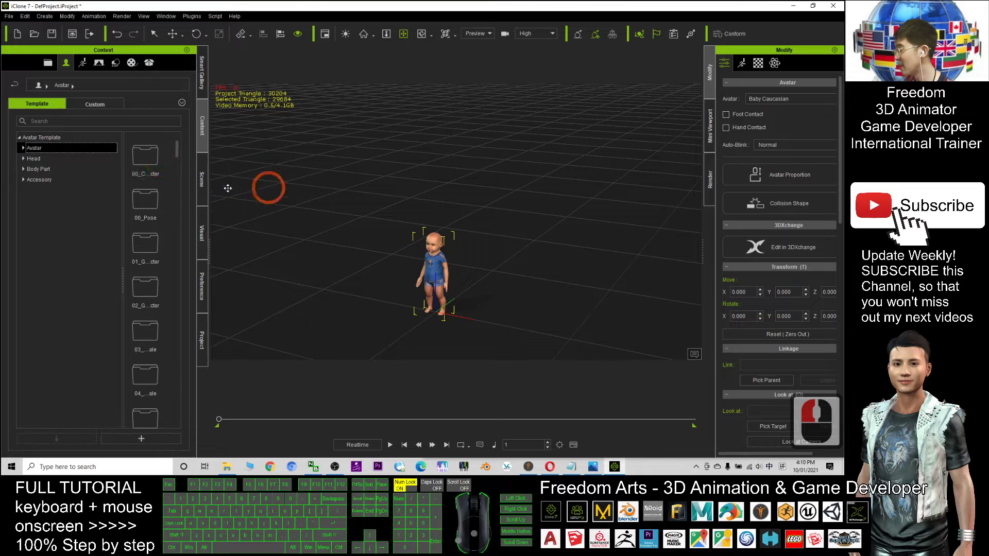
{"action": "left_click_drag", "start_coordinate": [176, 153], "coordinate": [316, 293]}
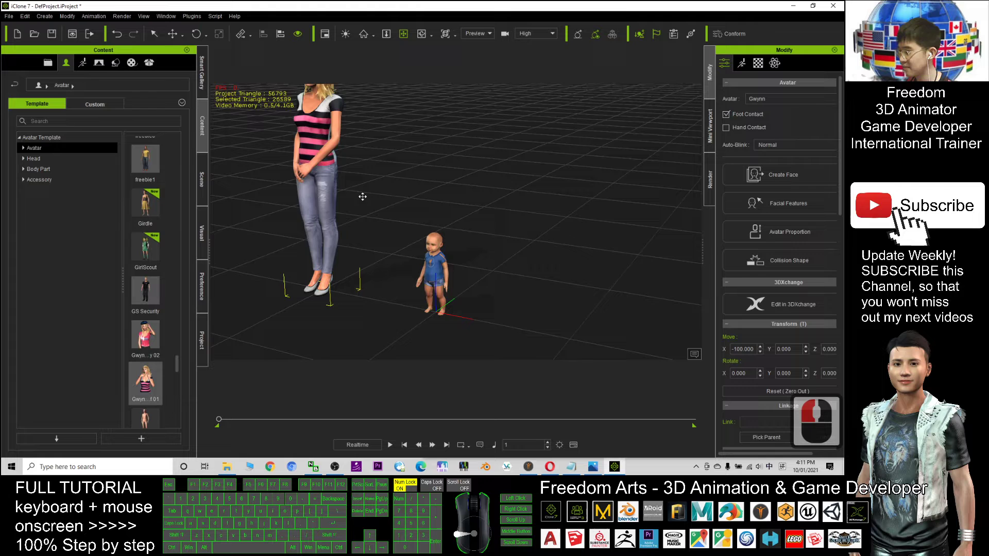
{"action": "scroll", "coordinate": [363, 195], "scroll_direction": "down", "scroll_amount": 4}
{"action": "key", "text": "x"}
{"action": "left_click_drag", "start_coordinate": [371, 189], "coordinate": [384, 181]}
{"action": "key", "text": "w"}
{"action": "left_click_drag", "start_coordinate": [395, 278], "coordinate": [550, 293]}
Delete the Gwynn avatar, including its hair, from the scene
{"action": "left_click", "coordinate": [494, 118]}
{"action": "key", "text": "Delete"}
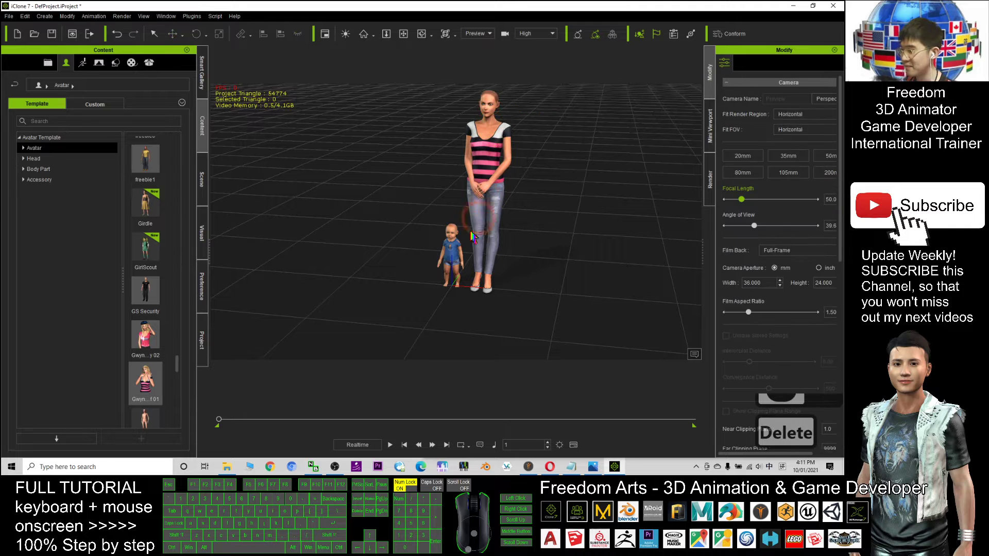
{"action": "left_click", "coordinate": [490, 189]}
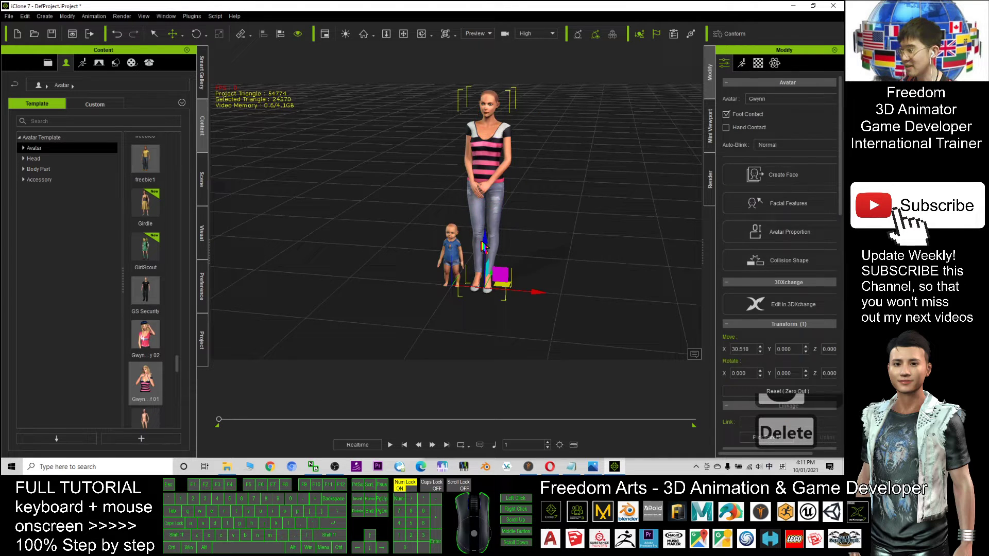
{"action": "key", "text": "Delete"}
Inspect the baby's face up close, select the Baby Caucasian avatar and display its material settings in a wider area
{"action": "scroll", "coordinate": [457, 217], "scroll_direction": "up", "scroll_amount": 20}
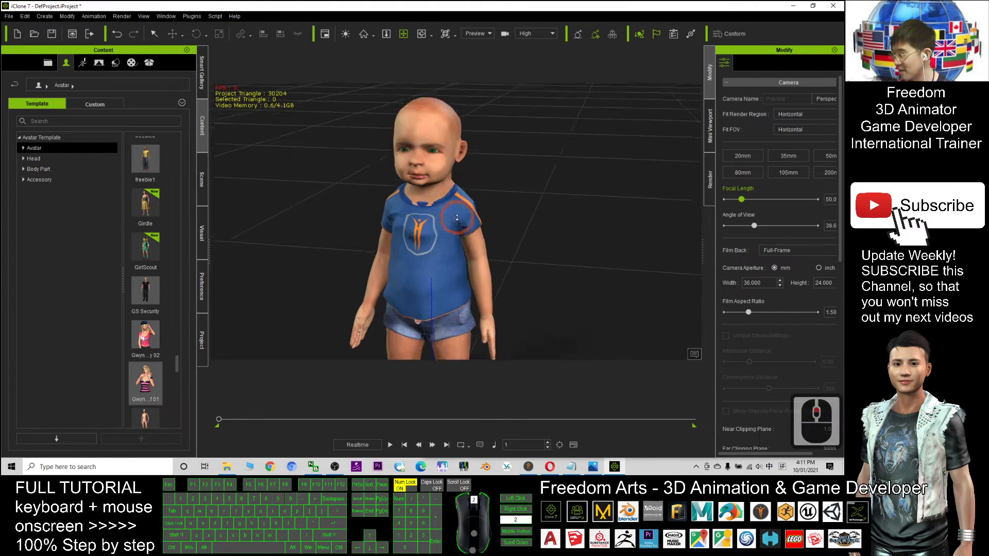
{"action": "scroll", "coordinate": [456, 217], "scroll_direction": "up", "scroll_amount": 6}
{"action": "scroll", "coordinate": [395, 225], "scroll_direction": "up", "scroll_amount": 3}
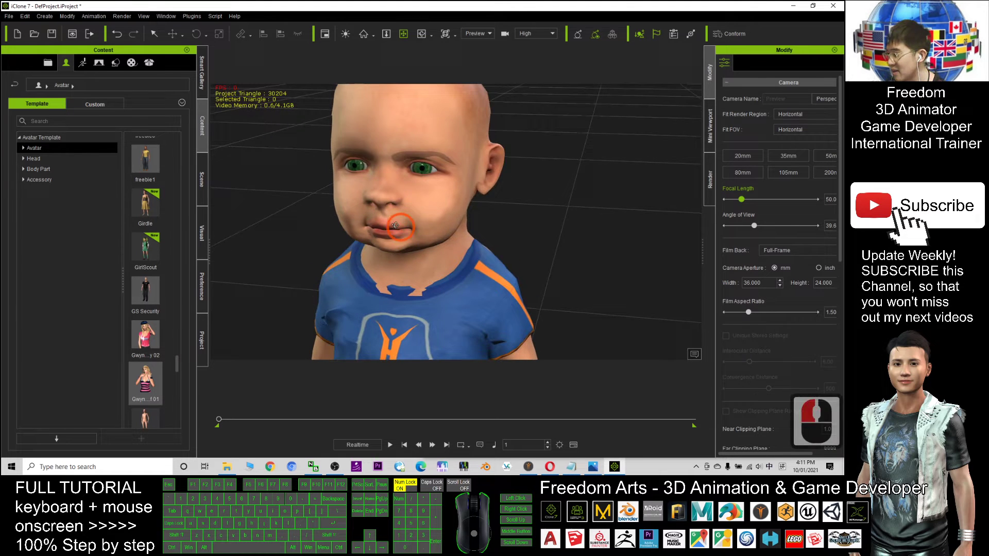
{"action": "right_click_drag", "start_coordinate": [395, 225], "coordinate": [420, 183]}
{"action": "key", "text": "q"}
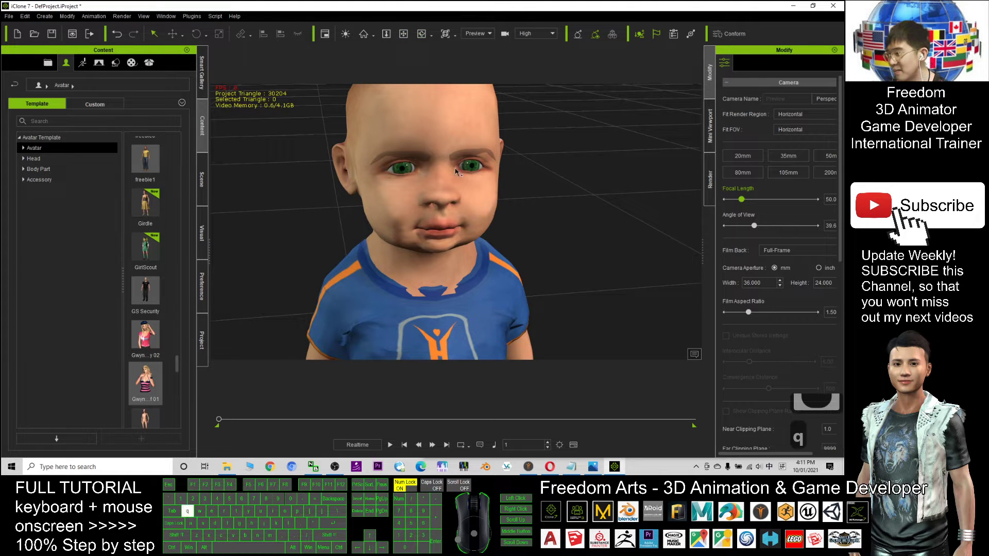
{"action": "double_click", "coordinate": [477, 206]}
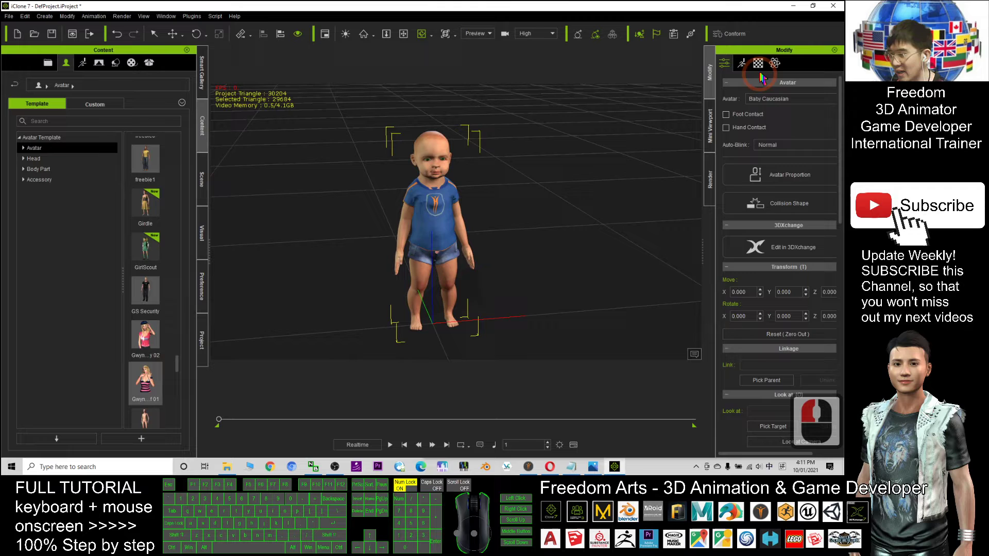
{"action": "double_click", "coordinate": [758, 66]}
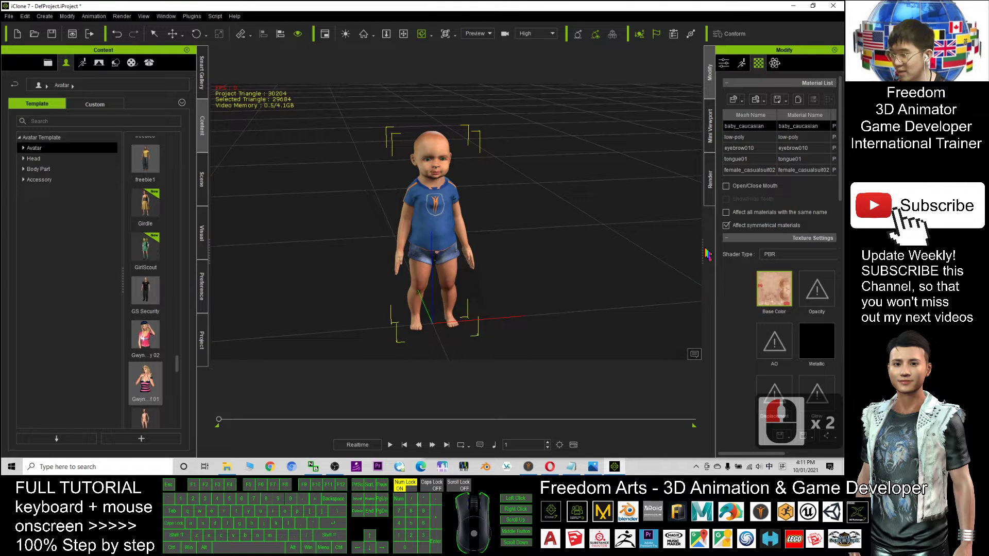
{"action": "left_click_drag", "start_coordinate": [703, 247], "coordinate": [646, 244]}
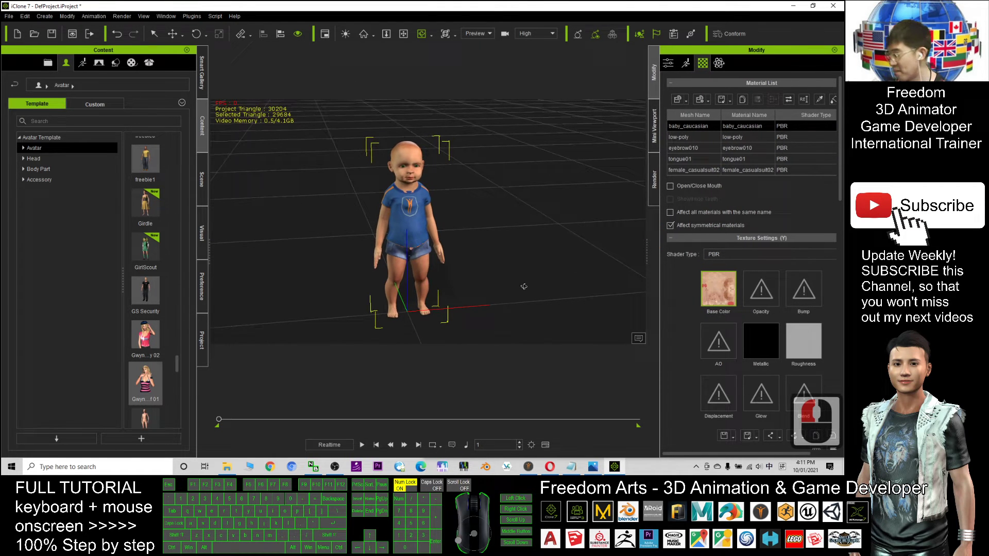
Bring up the FREEDOM world baby pack window over iClone 7 and open its Skin texture folder
{"action": "left_click", "coordinate": [227, 467]}
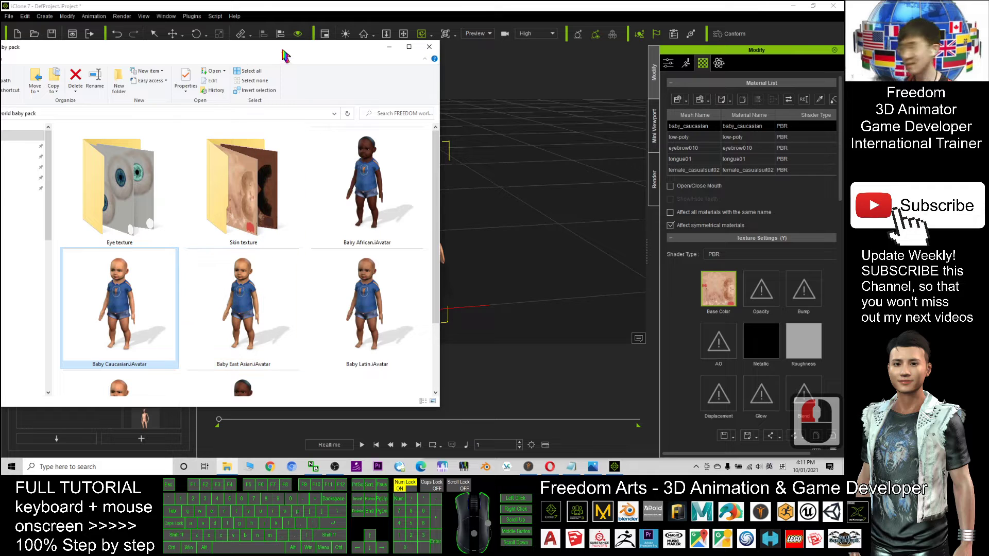
{"action": "left_click_drag", "start_coordinate": [298, 50], "coordinate": [348, 40]}
{"action": "double_click", "coordinate": [289, 191]}
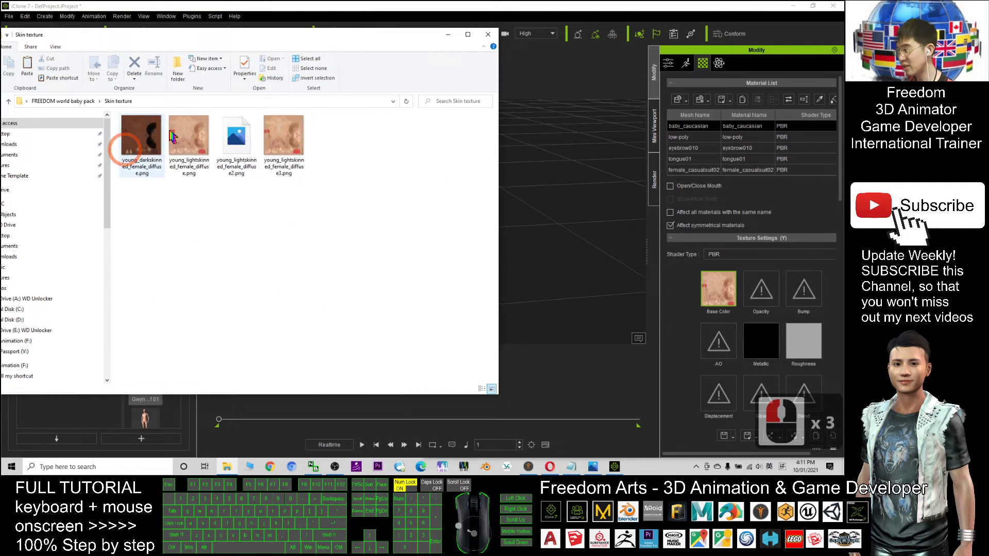
Try young_darkskinned_female_diffuse.png and young_lightskinned_female_diffuse.png as the baby_caucasian material's Base Color texture
{"action": "left_click_drag", "start_coordinate": [142, 141], "coordinate": [726, 293]}
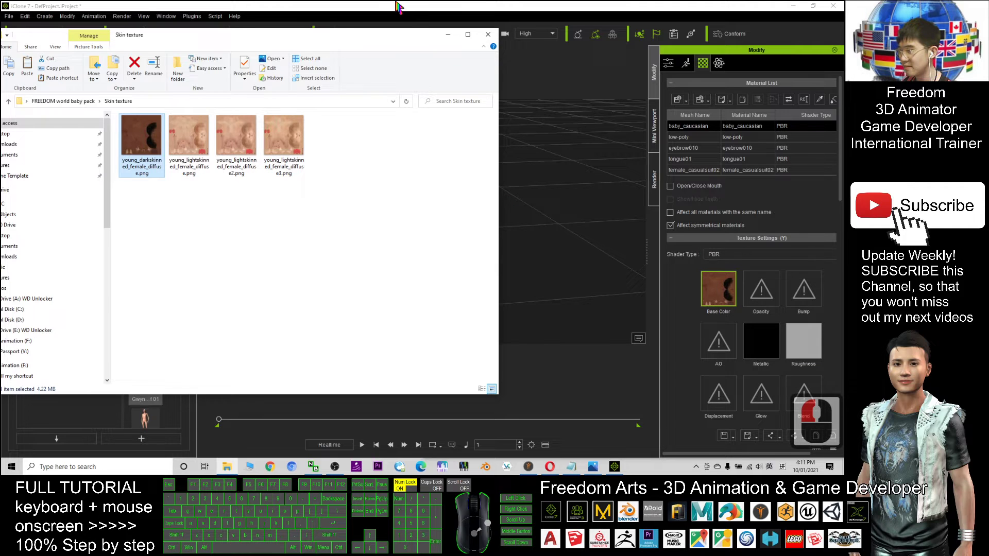
{"action": "left_click_drag", "start_coordinate": [395, 33], "coordinate": [513, 264]}
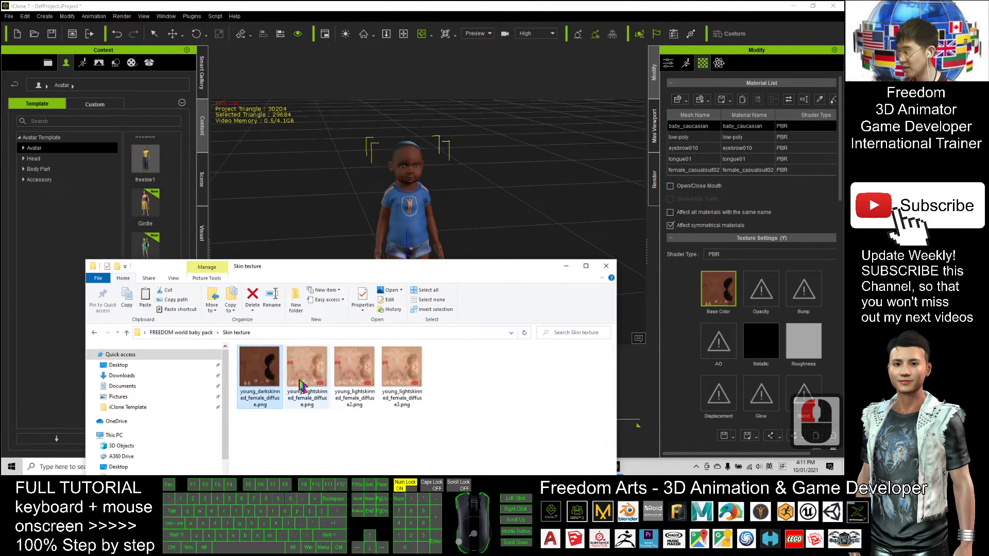
{"action": "left_click_drag", "start_coordinate": [328, 372], "coordinate": [718, 286]}
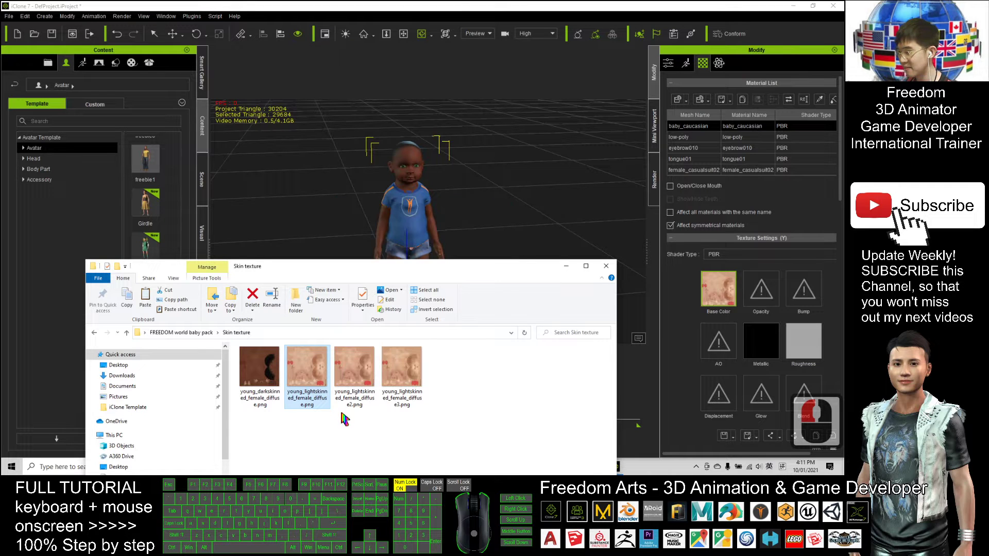
Apply young_lightskinned_female_diffuse2.png as the baby_caucasian material's Base Color texture and return to iClone 7
{"action": "left_click_drag", "start_coordinate": [355, 371], "coordinate": [721, 285]}
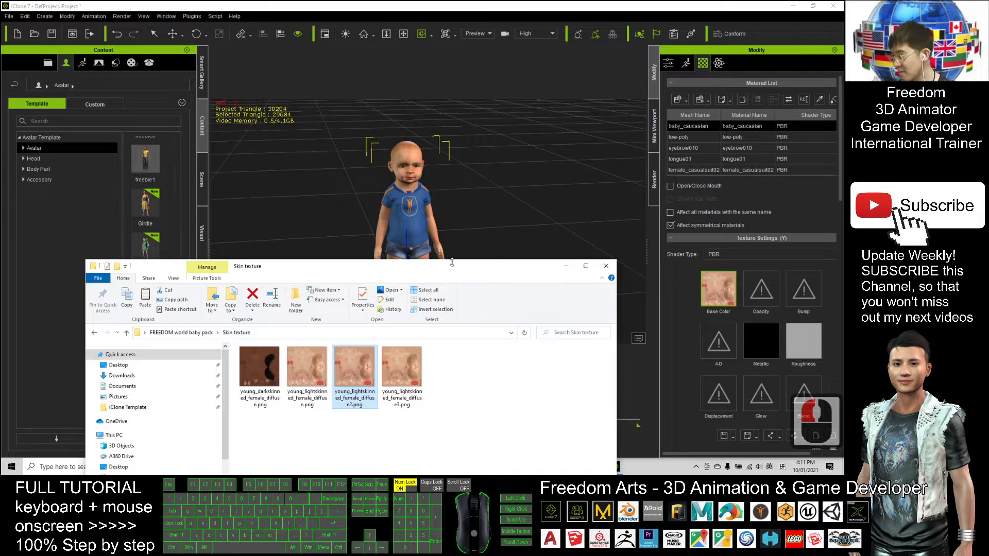
{"action": "left_click_drag", "start_coordinate": [452, 263], "coordinate": [395, 145]}
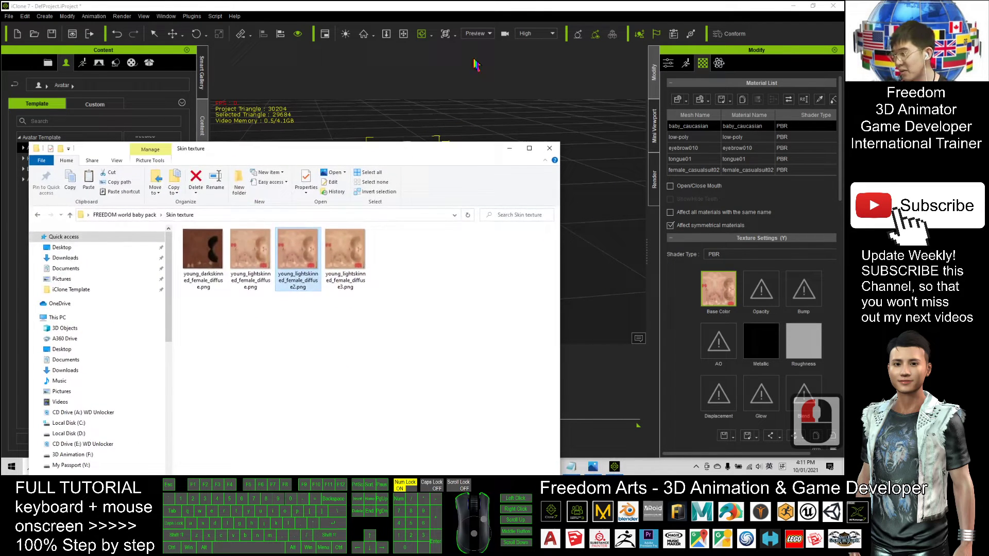
{"action": "left_click", "coordinate": [585, 267]}
{"action": "scroll", "coordinate": [728, 300], "scroll_direction": "down", "scroll_amount": 9}
{"action": "left_click", "coordinate": [716, 373]}
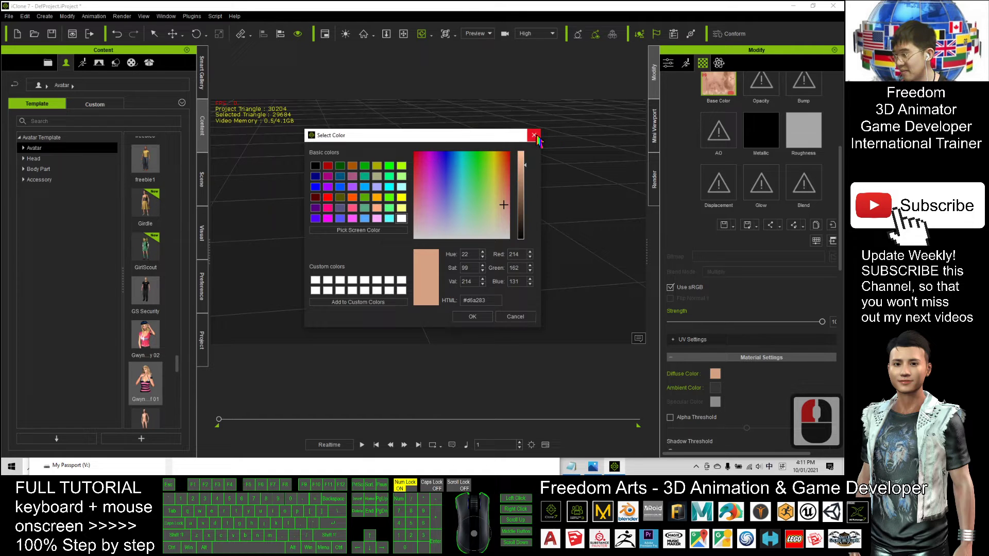
{"action": "left_click", "coordinate": [534, 135]}
{"action": "scroll", "coordinate": [733, 212], "scroll_direction": "up", "scroll_amount": 3}
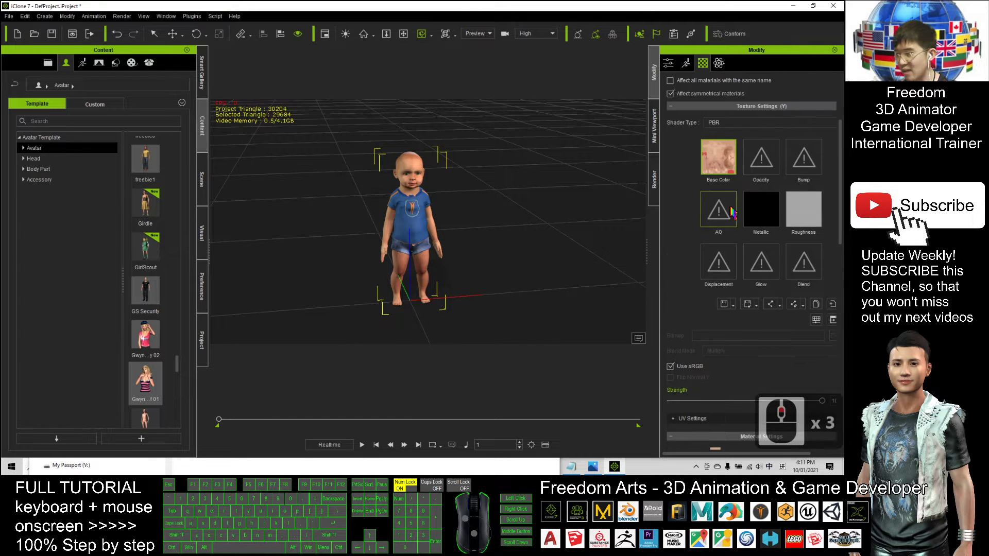
{"action": "scroll", "coordinate": [721, 165], "scroll_direction": "up", "scroll_amount": 5}
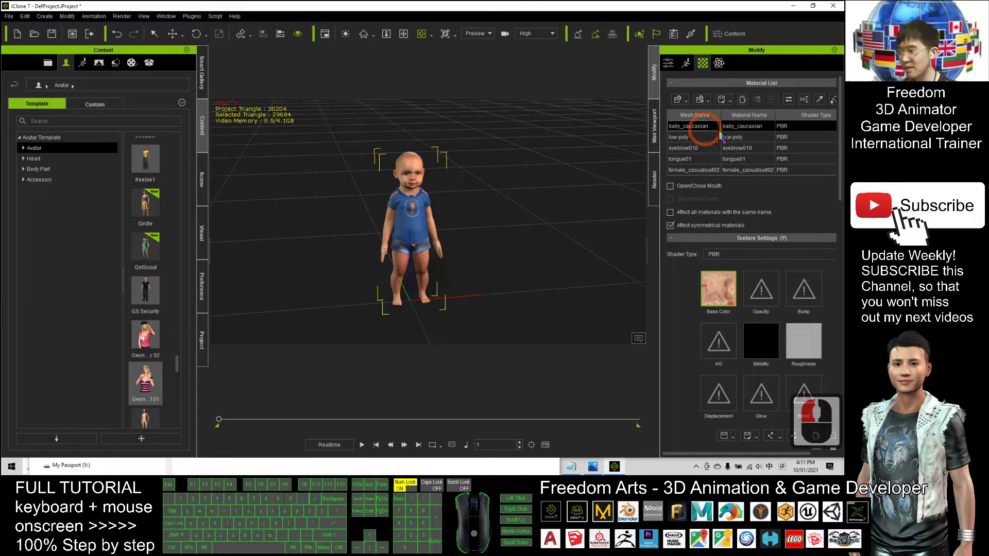
Brighten the baby_caucasian skin material's diffuse color to #ffc19c
{"action": "scroll", "coordinate": [734, 256], "scroll_direction": "down", "scroll_amount": 1}
{"action": "scroll", "coordinate": [721, 260], "scroll_direction": "down", "scroll_amount": 10}
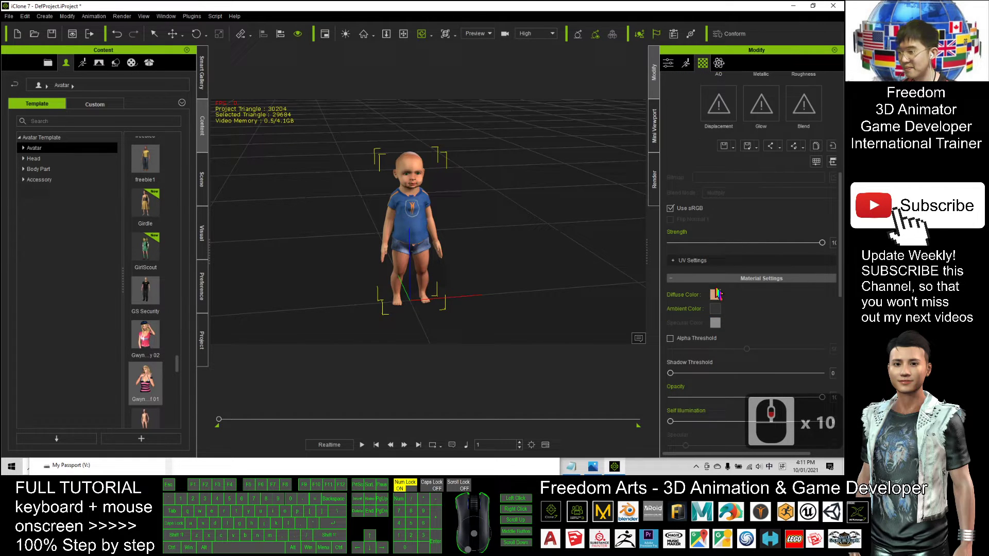
{"action": "left_click", "coordinate": [715, 294]}
{"action": "left_click_drag", "start_coordinate": [467, 136], "coordinate": [663, 124]}
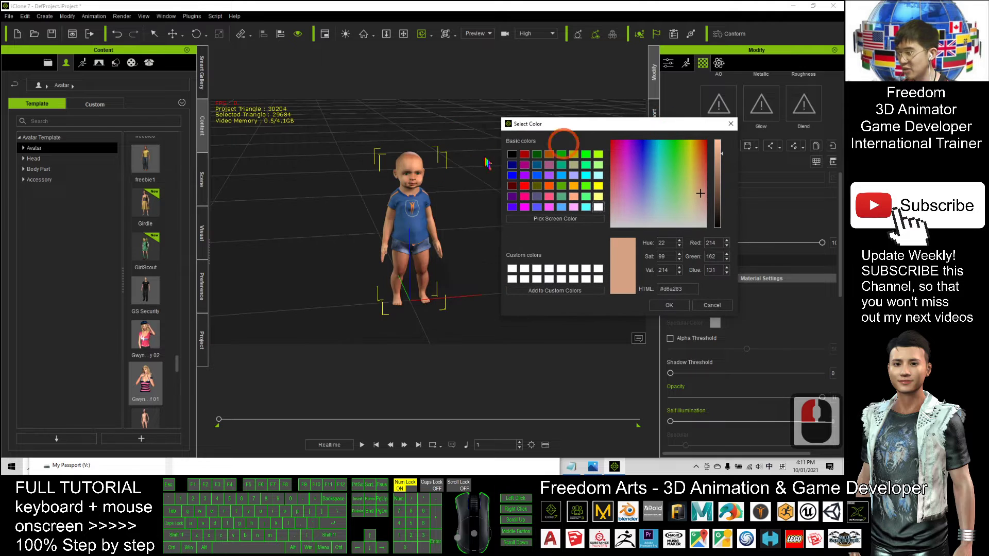
{"action": "scroll", "coordinate": [430, 171], "scroll_direction": "up", "scroll_amount": 8}
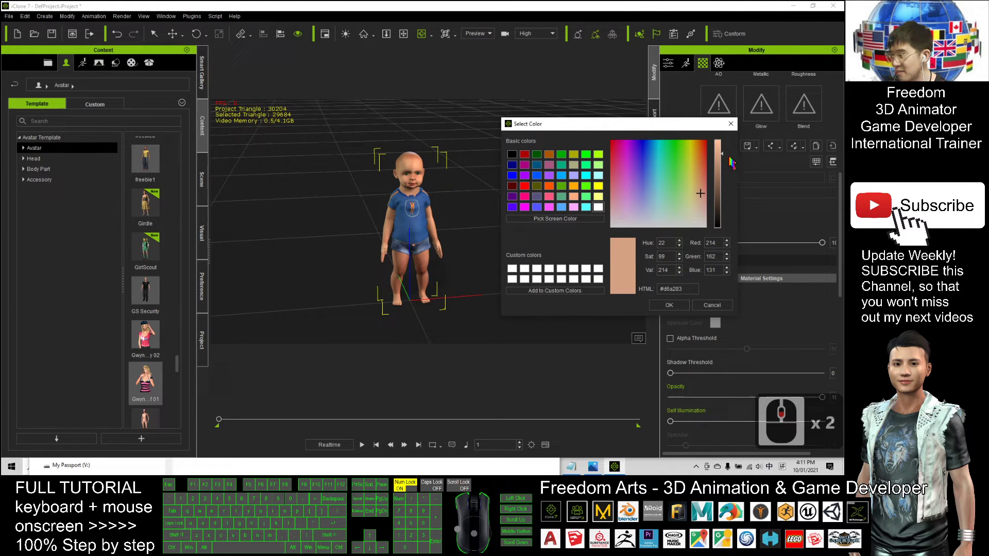
{"action": "left_click_drag", "start_coordinate": [718, 154], "coordinate": [567, 148]}
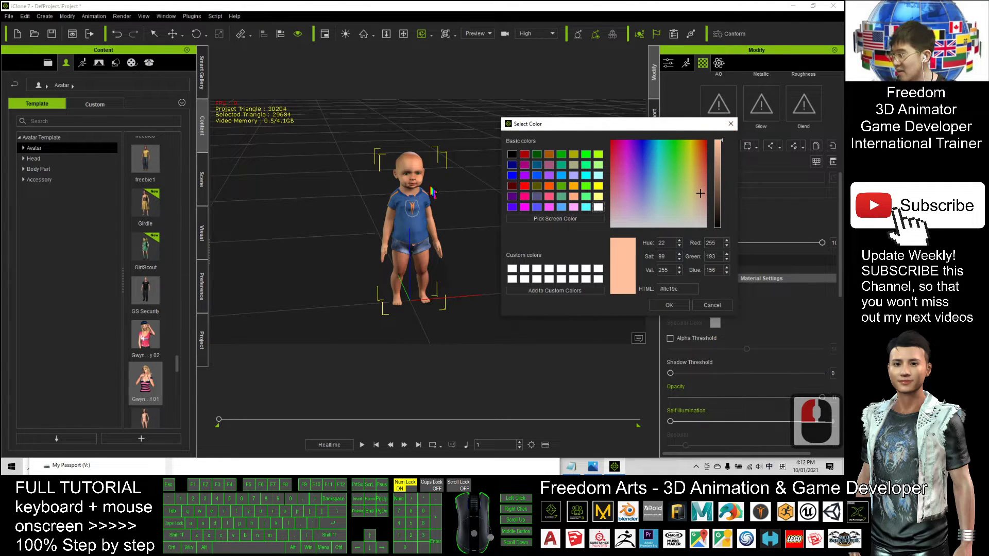
{"action": "left_click", "coordinate": [451, 191]}
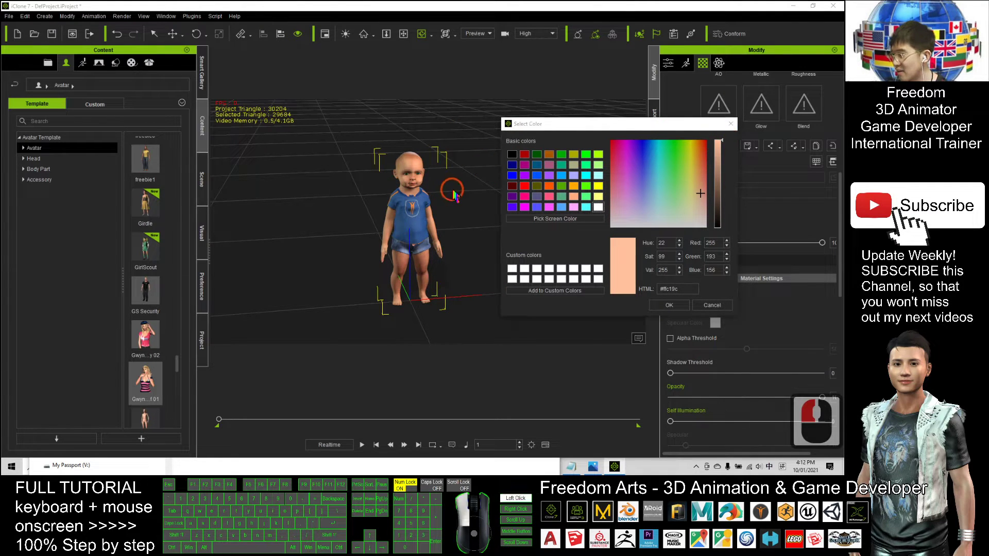
{"action": "left_click", "coordinate": [670, 306]}
Darken the baby's skin diffuse color to #8c6955 while viewing the face up close
{"action": "scroll", "coordinate": [422, 151], "scroll_direction": "up", "scroll_amount": 4}
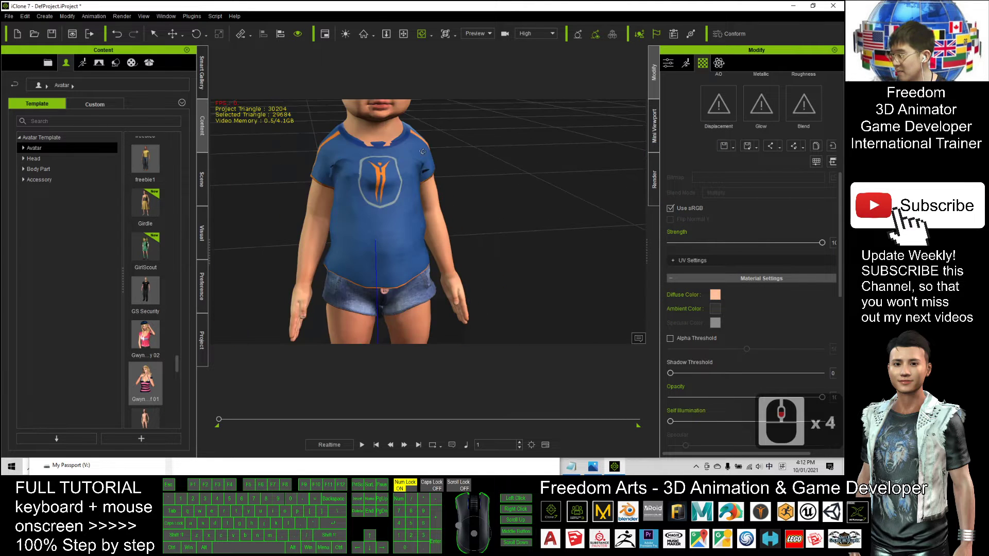
{"action": "key", "text": "x"}
{"action": "left_click_drag", "start_coordinate": [422, 151], "coordinate": [437, 252]}
{"action": "scroll", "coordinate": [495, 212], "scroll_direction": "up", "scroll_amount": 2}
{"action": "left_click", "coordinate": [715, 294]}
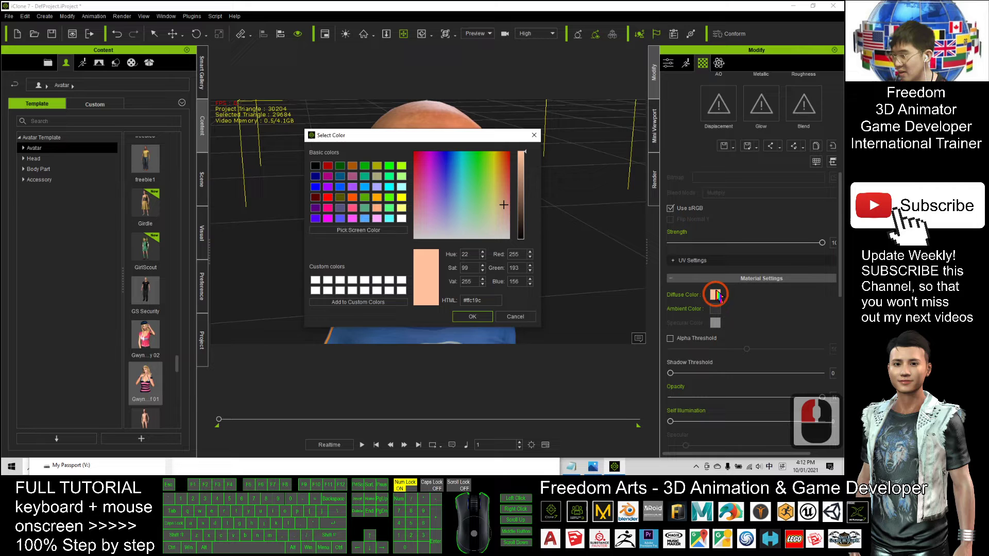
{"action": "left_click_drag", "start_coordinate": [452, 127], "coordinate": [708, 126]}
{"action": "left_click", "coordinate": [781, 155]}
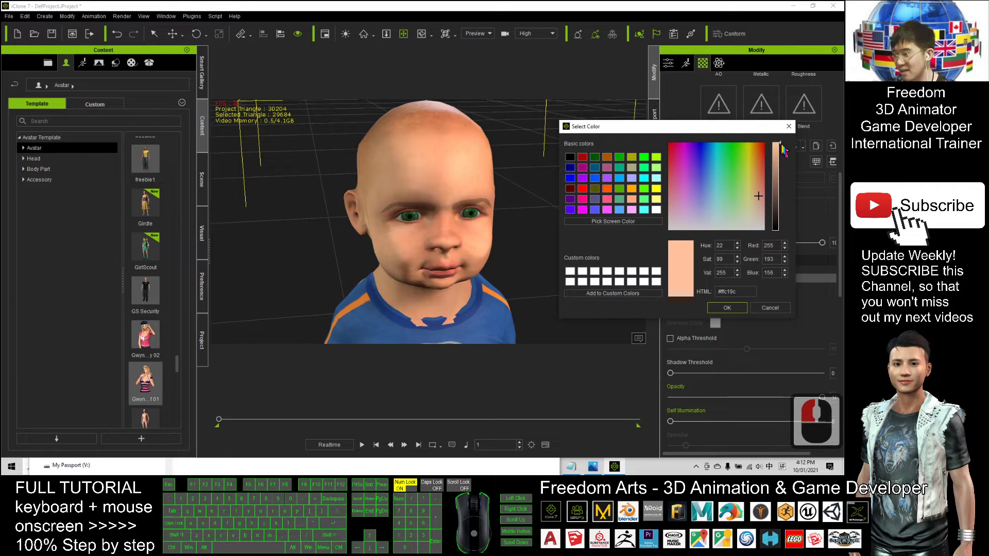
{"action": "left_click_drag", "start_coordinate": [784, 150], "coordinate": [782, 197]}
{"action": "double_click", "coordinate": [716, 309]}
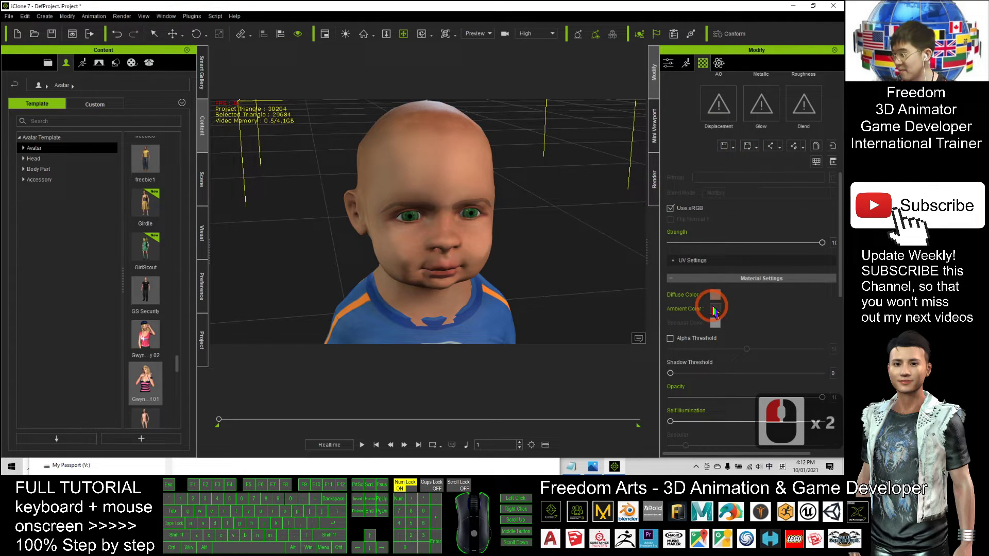
Lighten the baby's skin diffuse color to a light peach tone and check the avatar from several distances and angles
{"action": "left_click", "coordinate": [715, 295]}
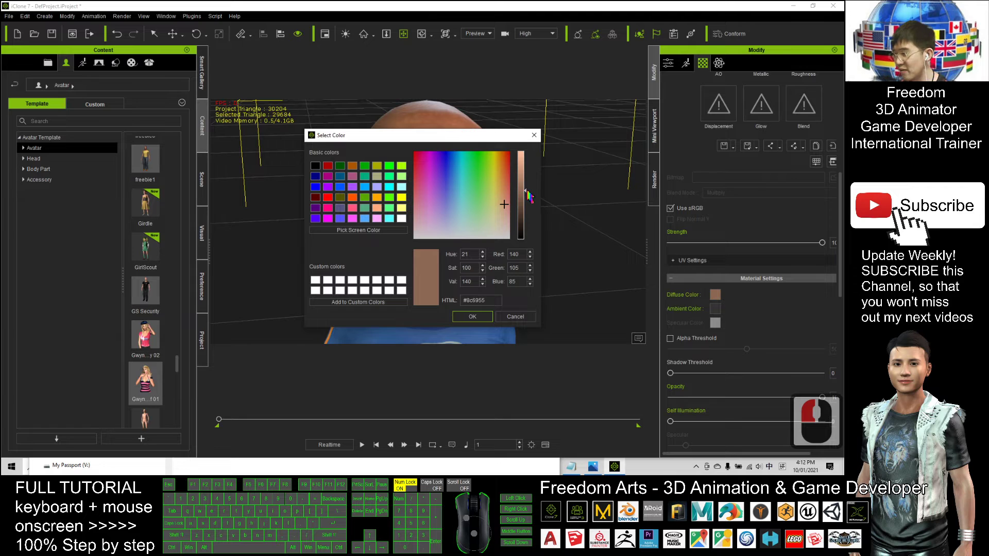
{"action": "left_click", "coordinate": [504, 183]}
{"action": "left_click_drag", "start_coordinate": [524, 195], "coordinate": [523, 157]}
{"action": "left_click", "coordinate": [472, 316]}
{"action": "scroll", "coordinate": [546, 266], "scroll_direction": "down", "scroll_amount": 5}
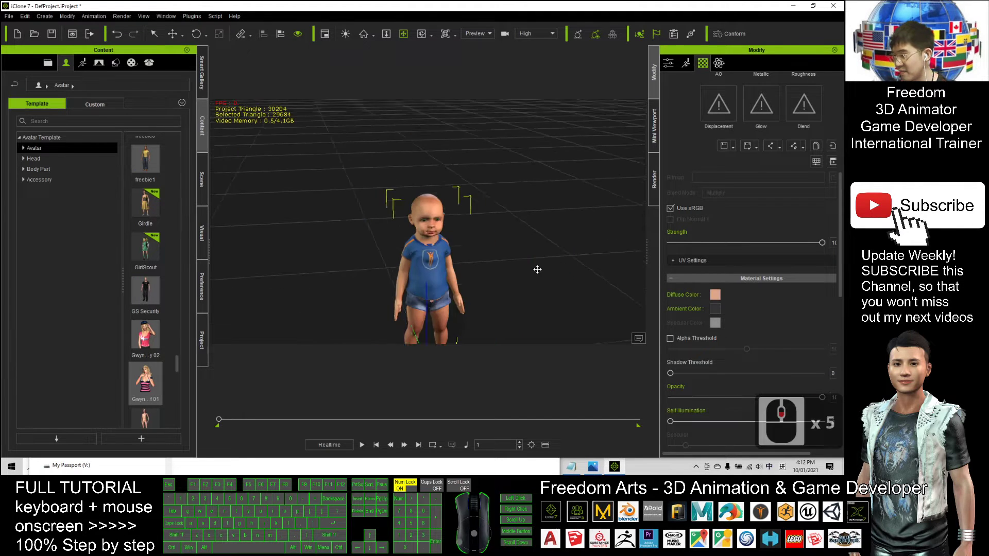
{"action": "scroll", "coordinate": [517, 221], "scroll_direction": "up", "scroll_amount": 6}
{"action": "scroll", "coordinate": [514, 226], "scroll_direction": "down", "scroll_amount": 5}
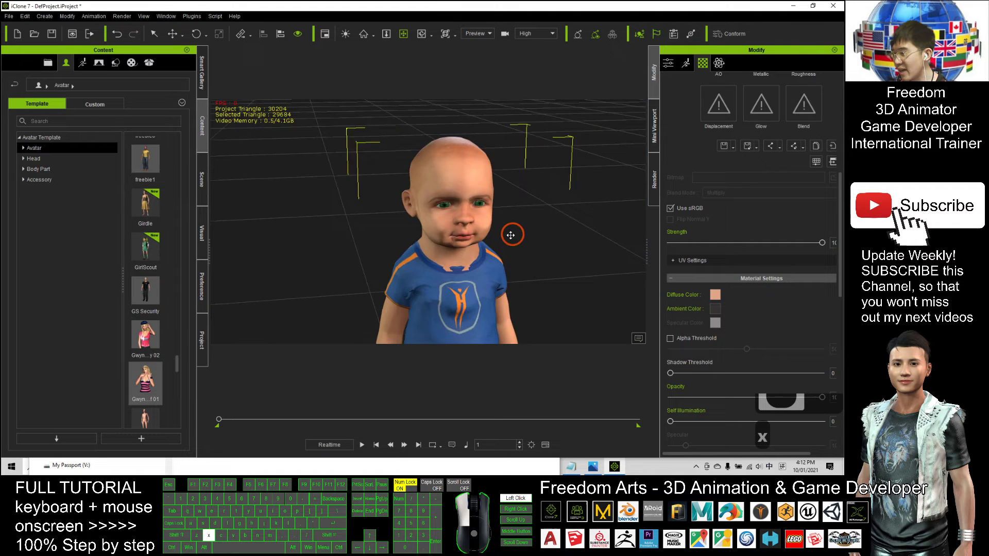
{"action": "scroll", "coordinate": [398, 211], "scroll_direction": "up", "scroll_amount": 2}
{"action": "scroll", "coordinate": [397, 211], "scroll_direction": "down", "scroll_amount": 2}
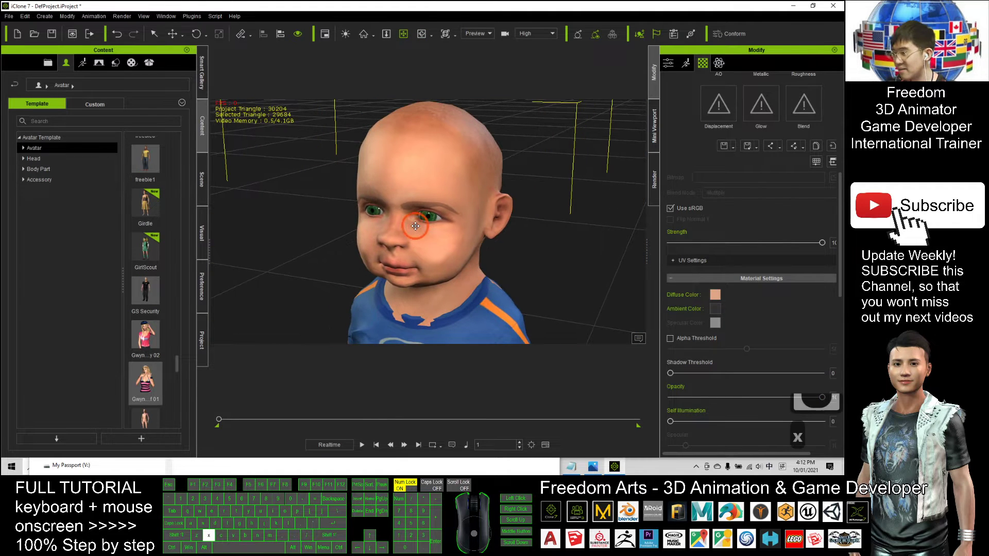
Select the baby's low-poly eye material and bring its texture settings into view
{"action": "scroll", "coordinate": [796, 206], "scroll_direction": "up", "scroll_amount": 13}
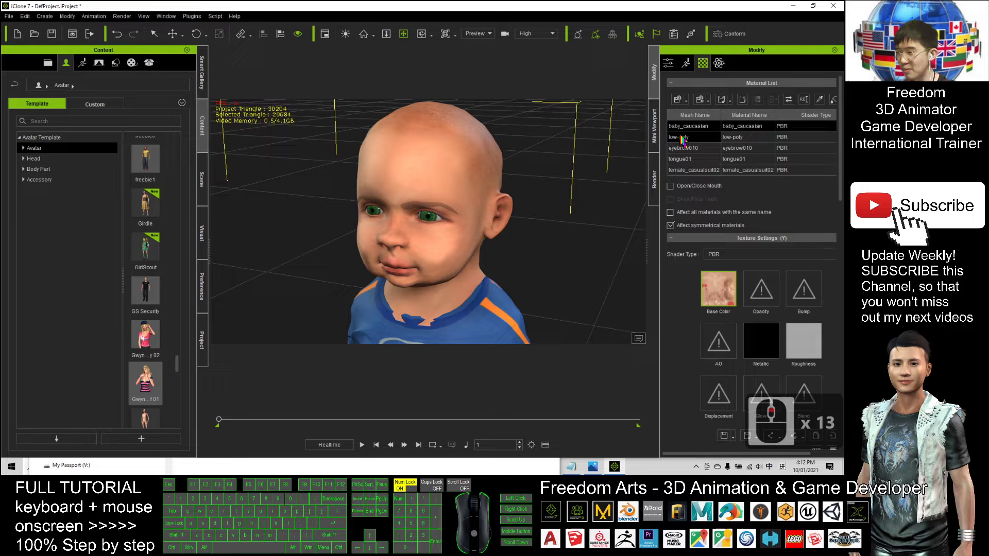
{"action": "left_click", "coordinate": [683, 138]}
{"action": "left_click", "coordinate": [685, 140]}
{"action": "left_click", "coordinate": [687, 142]}
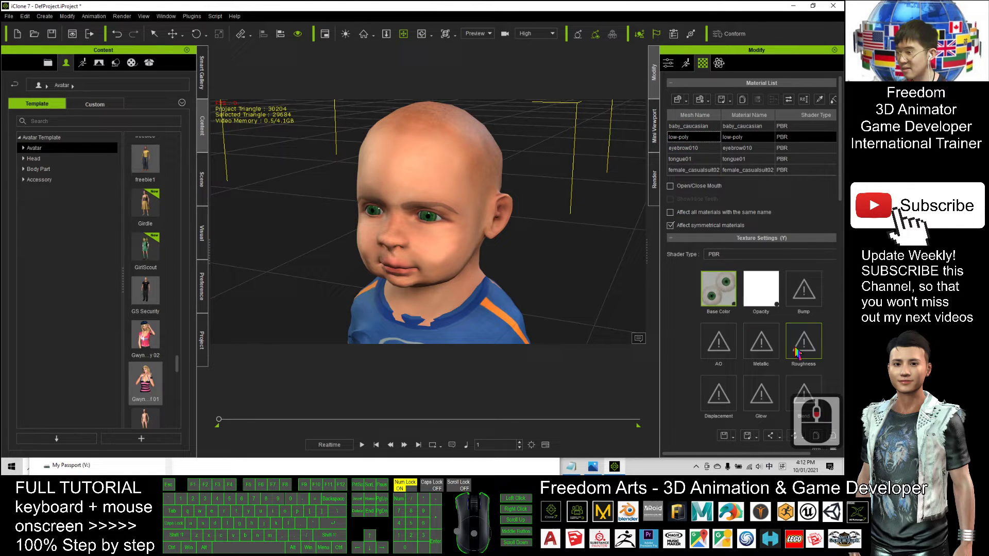
{"action": "left_click", "coordinate": [839, 236]}
{"action": "left_click", "coordinate": [839, 236]}
{"action": "left_click", "coordinate": [839, 237]}
{"action": "scroll", "coordinate": [721, 242], "scroll_direction": "up", "scroll_amount": 5}
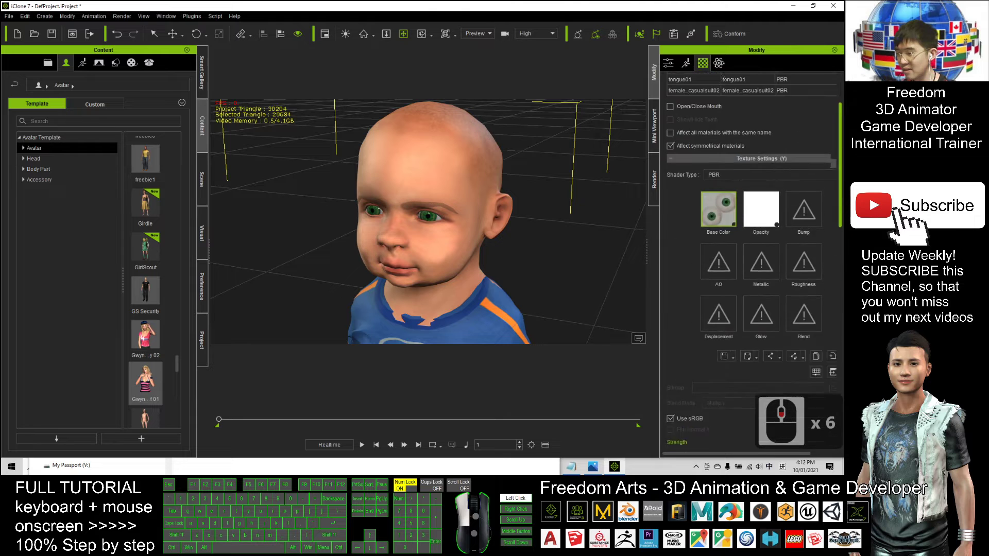
Try the Hue adjustment on the low-poly material's Base Color texture and close the color adjustment
{"action": "right_click", "coordinate": [719, 244]}
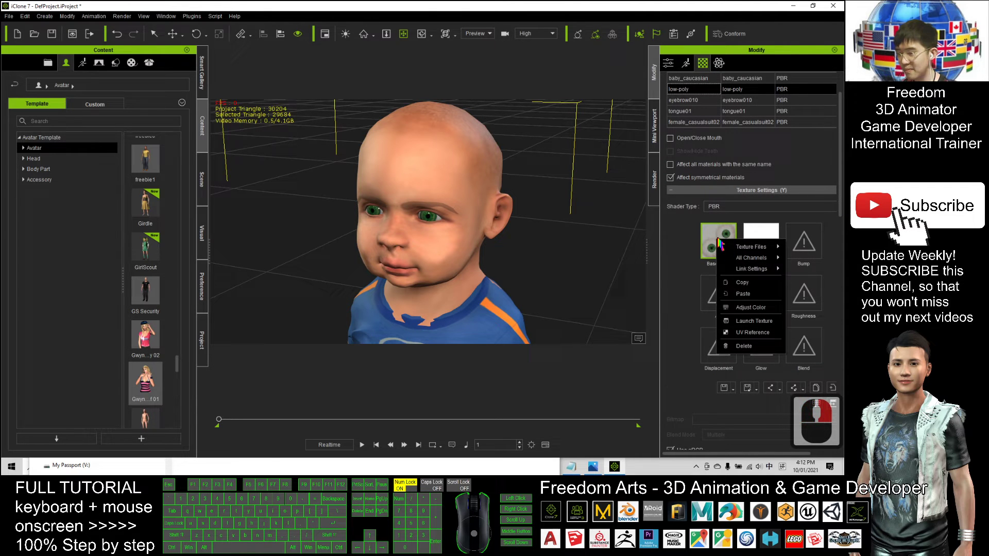
{"action": "left_click", "coordinate": [750, 307]}
{"action": "left_click", "coordinate": [394, 77]}
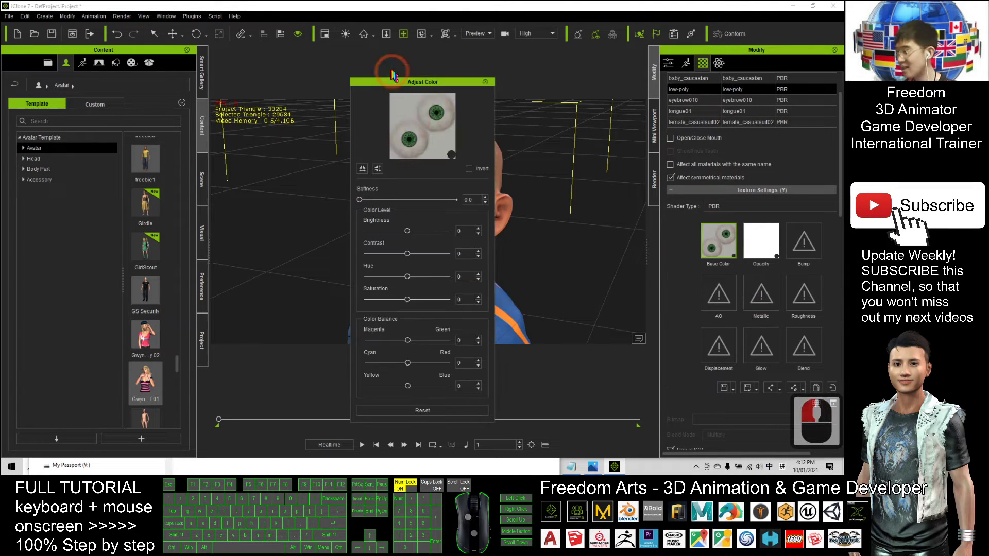
{"action": "left_click_drag", "start_coordinate": [394, 77], "coordinate": [592, 90]}
{"action": "left_click", "coordinate": [413, 167]}
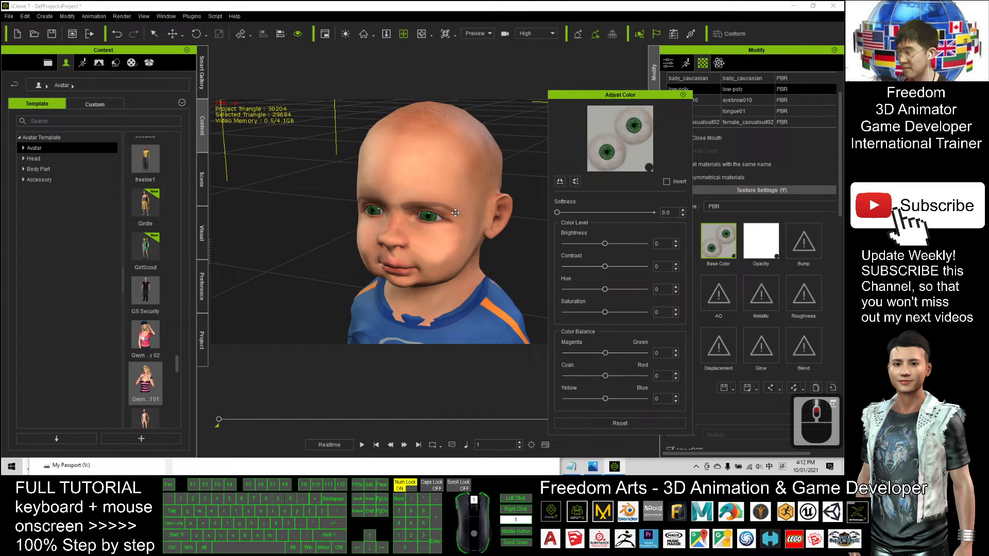
{"action": "scroll", "coordinate": [455, 212], "scroll_direction": "up", "scroll_amount": 5}
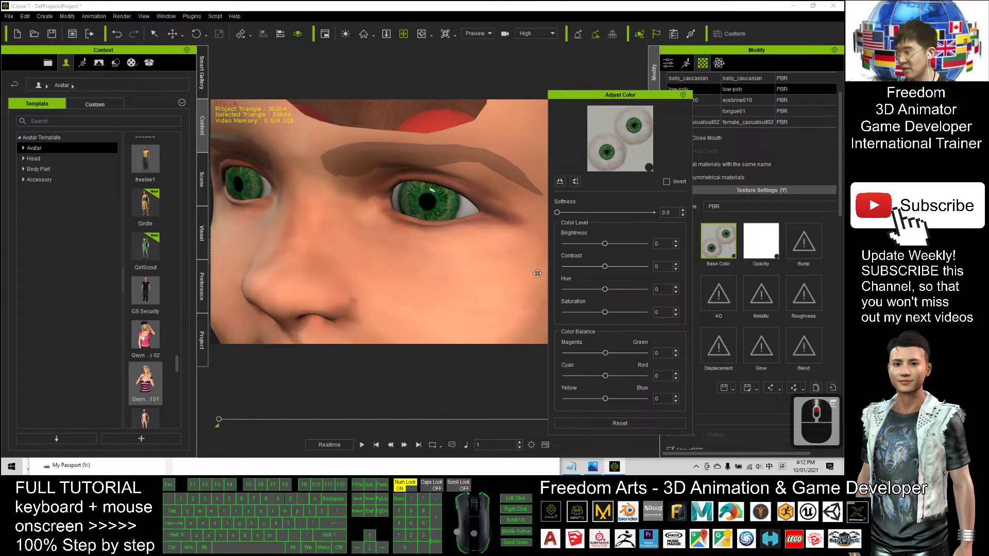
{"action": "scroll", "coordinate": [458, 243], "scroll_direction": "down", "scroll_amount": 5}
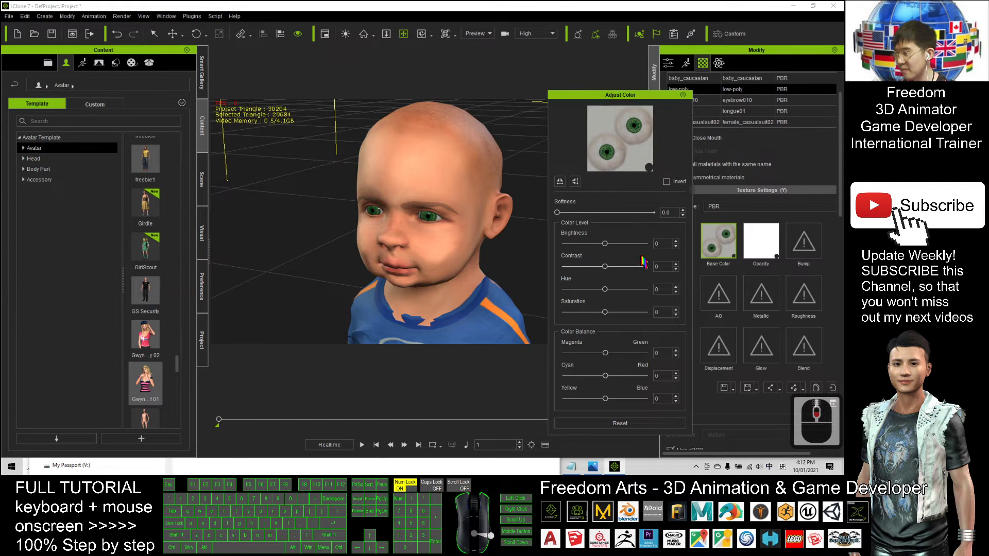
{"action": "mouse_move", "coordinate": [606, 290]}
{"action": "left_mouse_down"}
{"action": "mouse_move", "coordinate": [570, 288]}
{"action": "mouse_move", "coordinate": [651, 297]}
{"action": "mouse_move", "coordinate": [605, 288]}
{"action": "left_mouse_up"}
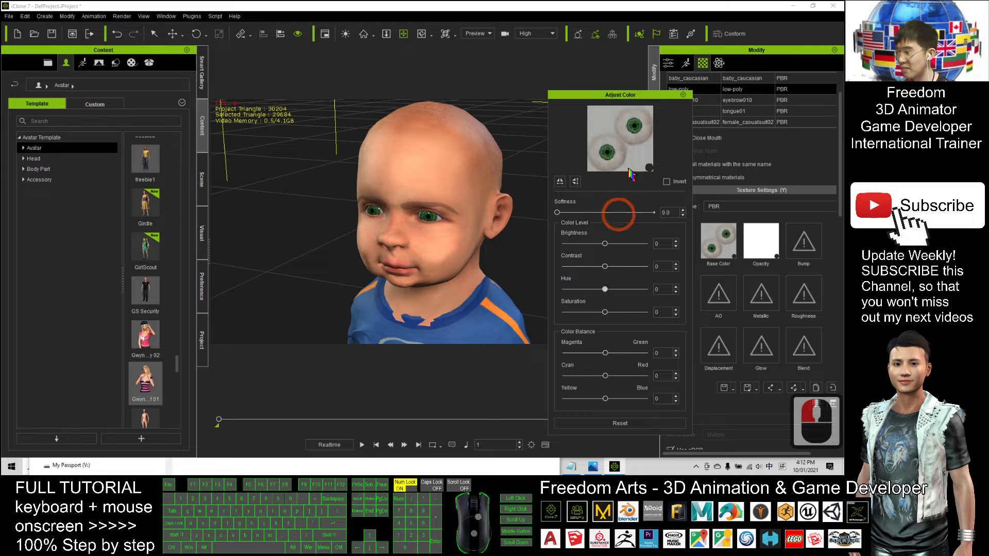
{"action": "left_click", "coordinate": [684, 96]}
Switch to File Explorer and open the Eye texture folder of the FREEDOM world baby pack
{"action": "left_click", "coordinate": [574, 465]}
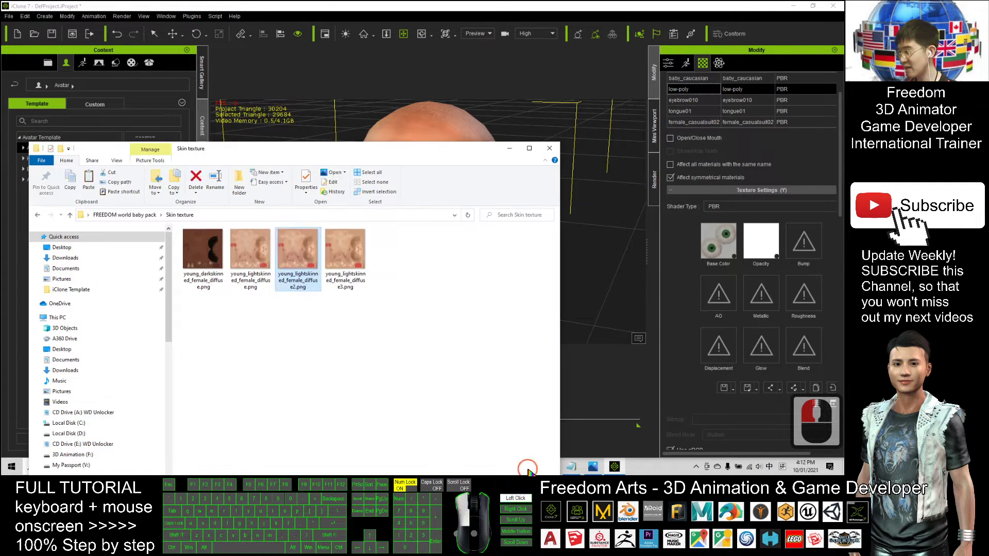
{"action": "left_click", "coordinate": [311, 213]}
{"action": "left_click_drag", "start_coordinate": [351, 91], "coordinate": [422, 68]}
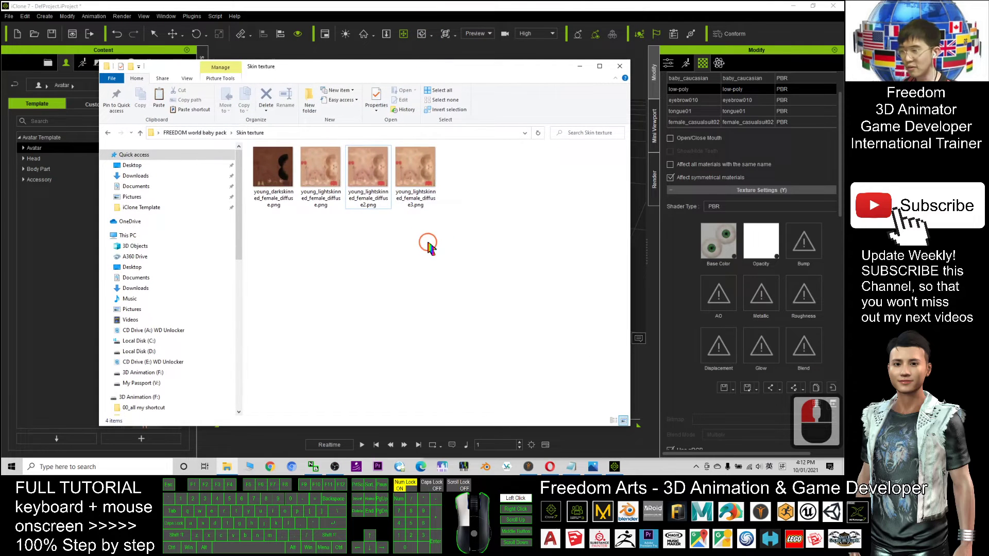
{"action": "key", "text": "alt+Left"}
{"action": "scroll", "coordinate": [538, 273], "scroll_direction": "down", "scroll_amount": 4}
{"action": "scroll", "coordinate": [538, 274], "scroll_direction": "up", "scroll_amount": 2}
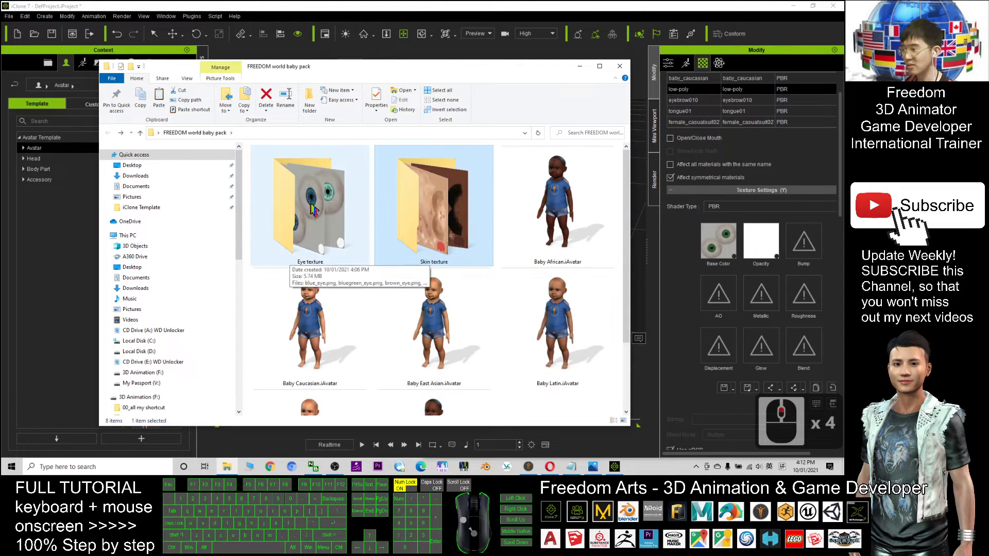
{"action": "left_click", "coordinate": [316, 225]}
{"action": "double_click", "coordinate": [317, 225]}
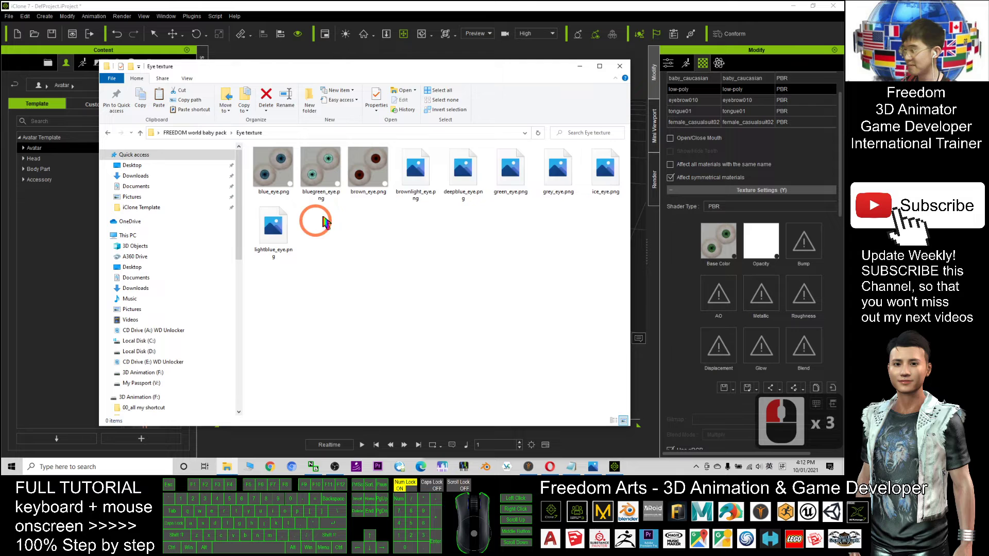
Show the eye textures as extra large icons and move the folder window clear of the baby's face and texture slots
{"action": "right_click", "coordinate": [382, 228]}
{"action": "mouse_move", "coordinate": [397, 234]}
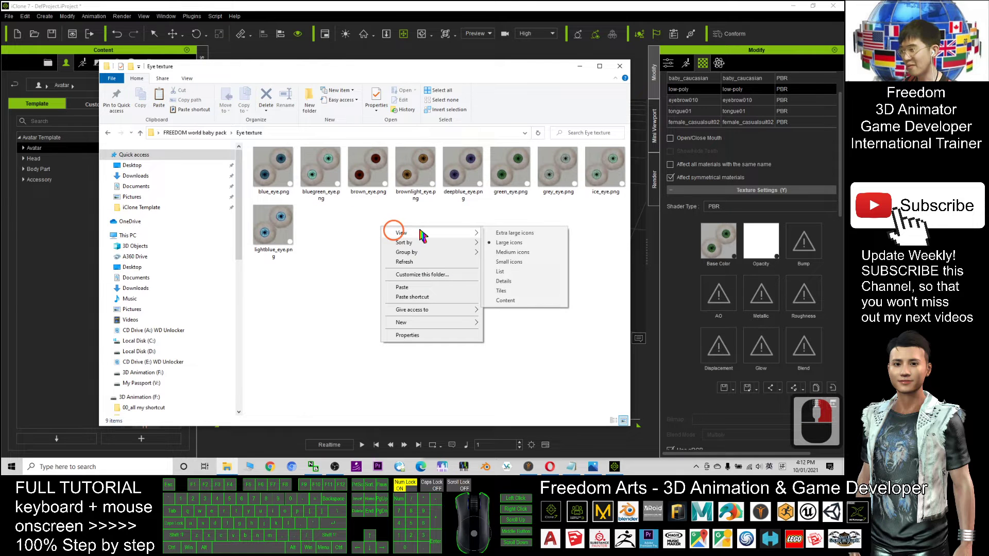
{"action": "left_click", "coordinate": [512, 234]}
{"action": "scroll", "coordinate": [463, 260], "scroll_direction": "down", "scroll_amount": 5}
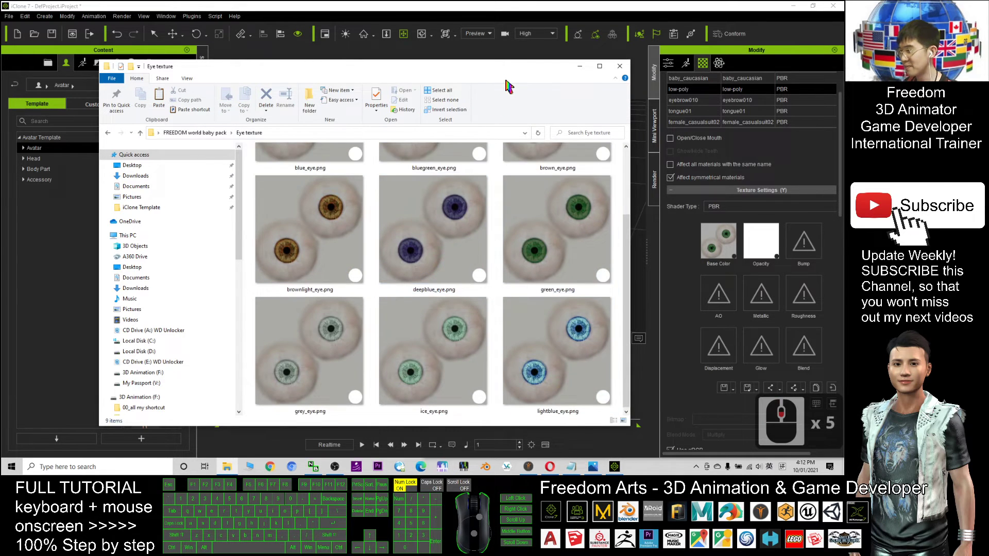
{"action": "left_click_drag", "start_coordinate": [509, 67], "coordinate": [576, 292]}
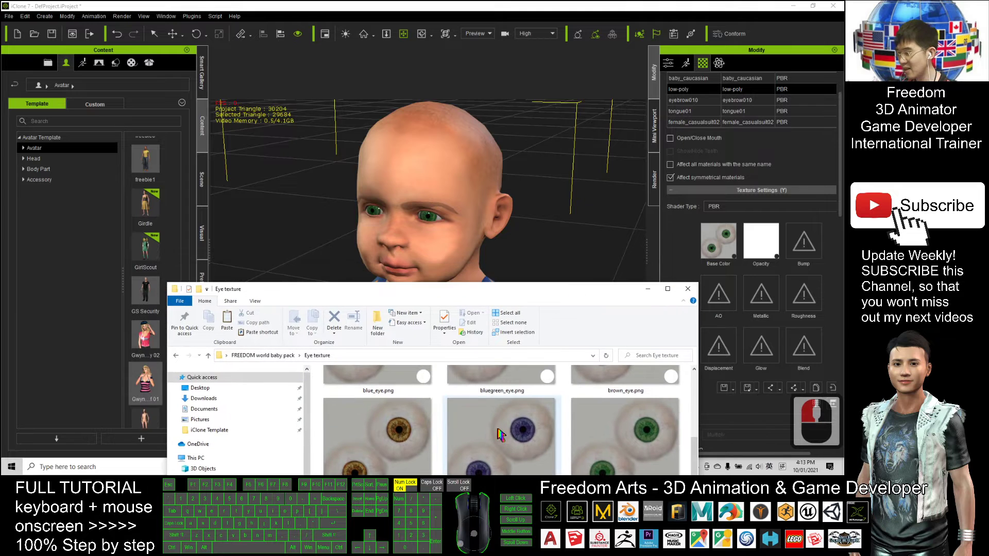
Try deepblue_eye.png and brownlight_eye.png in turn as the low-poly material's Base Color texture
{"action": "left_click_drag", "start_coordinate": [496, 432], "coordinate": [719, 237]}
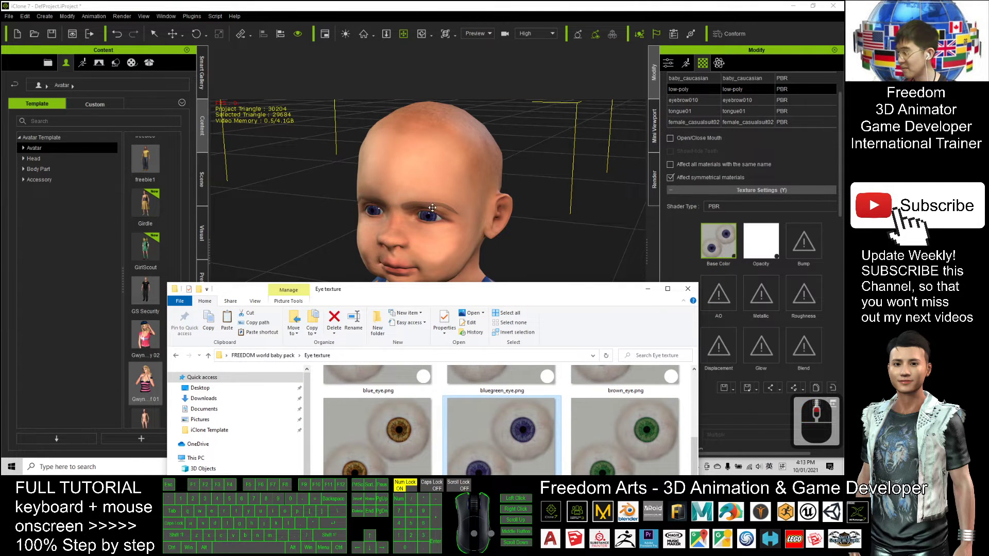
{"action": "scroll", "coordinate": [432, 207], "scroll_direction": "up", "scroll_amount": 2}
{"action": "scroll", "coordinate": [448, 201], "scroll_direction": "down", "scroll_amount": 3}
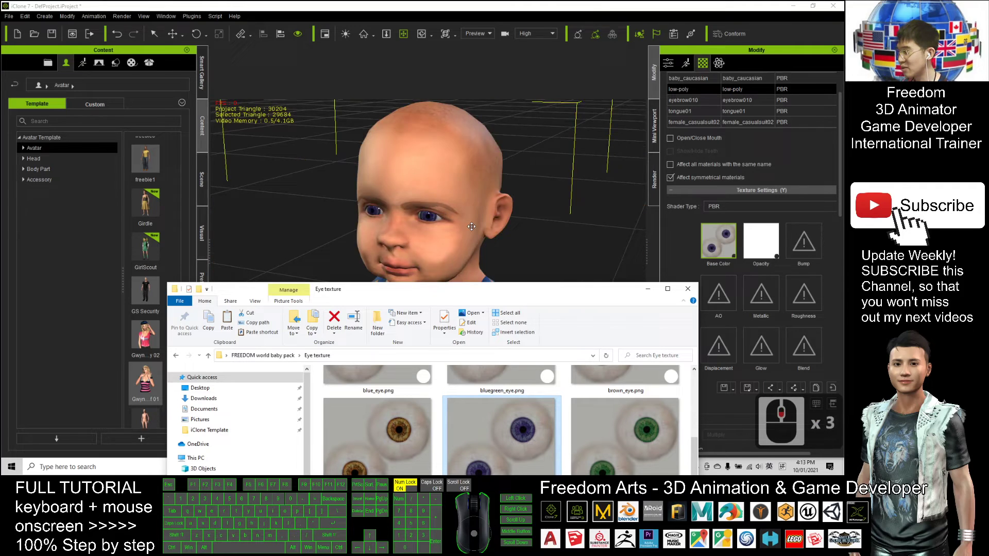
{"action": "scroll", "coordinate": [471, 227], "scroll_direction": "down", "scroll_amount": 2}
{"action": "left_click_drag", "start_coordinate": [377, 427], "coordinate": [722, 248]}
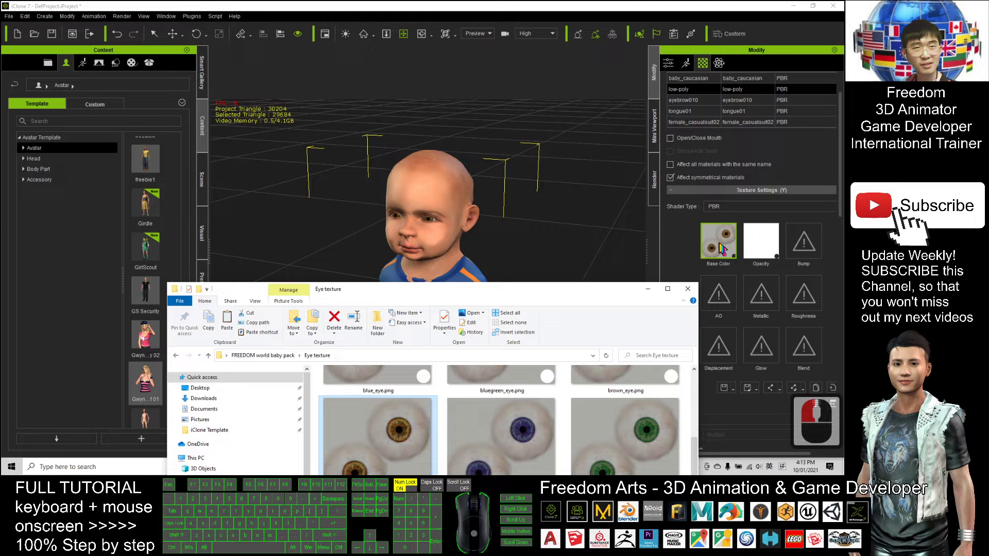
Apply deepblue_eye.png as the low-poly material's Base Color texture, close the Eye texture folder and view the whole baby
{"action": "left_click_drag", "start_coordinate": [501, 435], "coordinate": [720, 241]}
{"action": "left_click", "coordinate": [687, 289]}
{"action": "scroll", "coordinate": [512, 272], "scroll_direction": "down", "scroll_amount": 3}
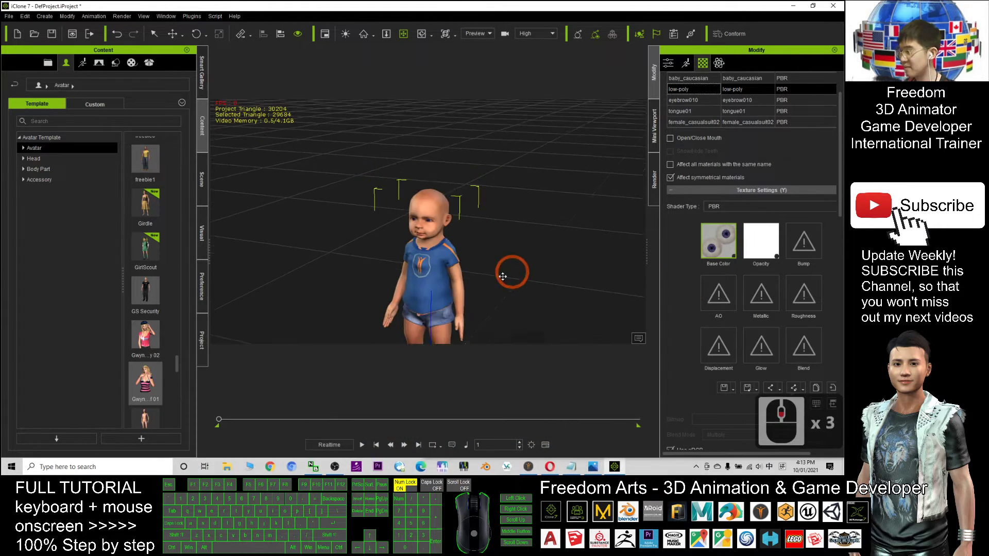
{"action": "key", "text": "x"}
{"action": "left_click_drag", "start_coordinate": [481, 298], "coordinate": [353, 211]}
{"action": "key", "text": "c"}
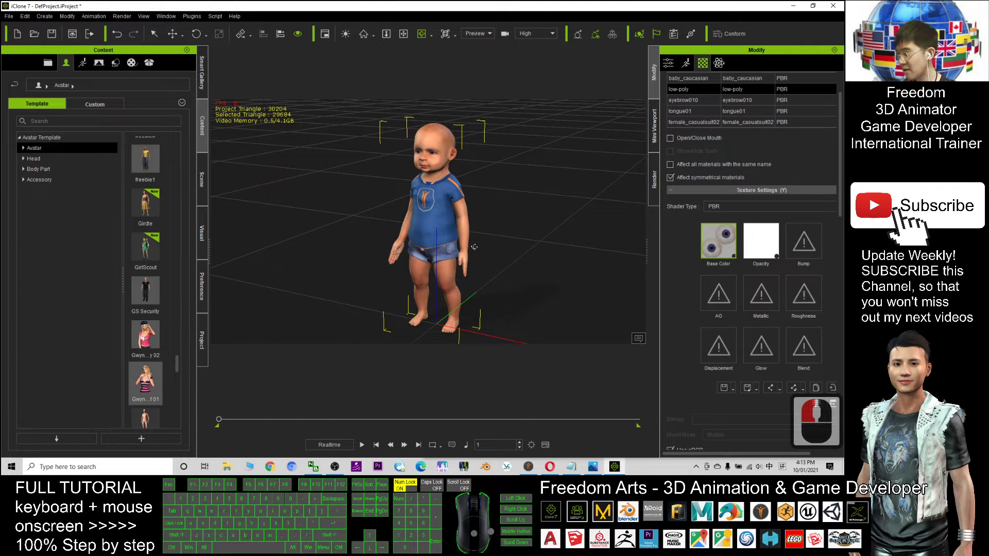
Switch to MakeHuman and examine the Baby template model from several distances and angles
{"action": "left_click", "coordinate": [534, 468]}
{"action": "scroll", "coordinate": [452, 206], "scroll_direction": "up", "scroll_amount": 2}
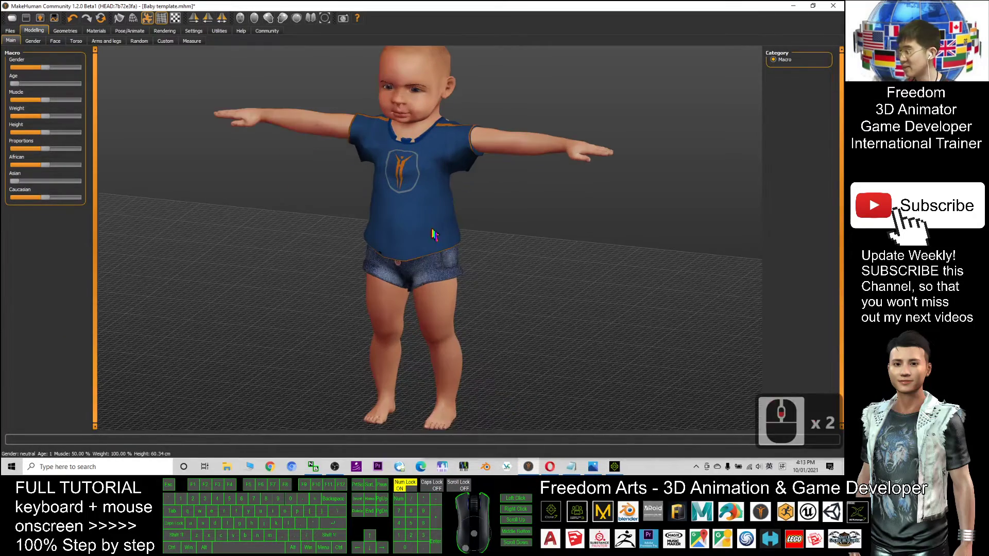
{"action": "scroll", "coordinate": [468, 227], "scroll_direction": "down", "scroll_amount": 2}
{"action": "scroll", "coordinate": [481, 242], "scroll_direction": "up", "scroll_amount": 2}
{"action": "scroll", "coordinate": [480, 238], "scroll_direction": "down", "scroll_amount": 2}
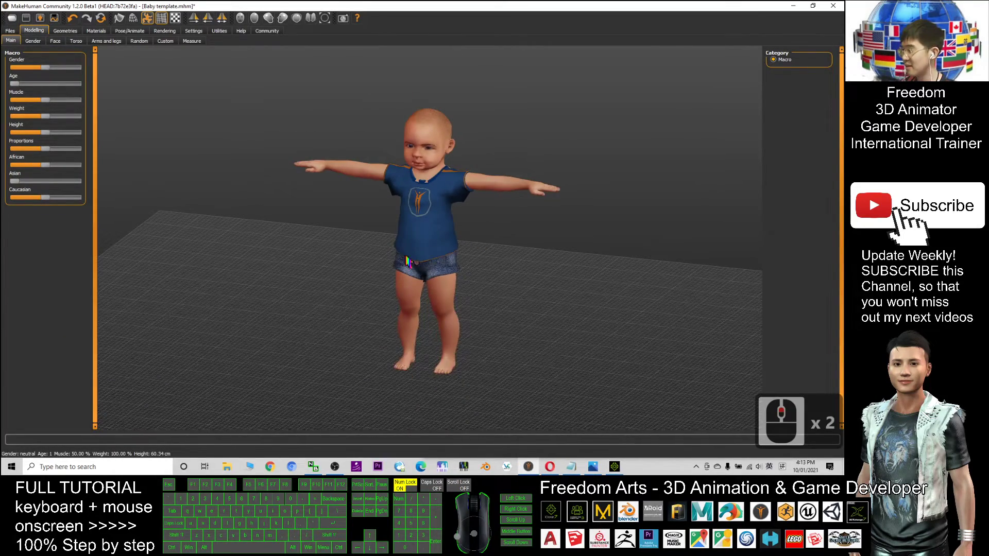
{"action": "mouse_move", "coordinate": [444, 256]}
{"action": "middle_mouse_down"}
{"action": "mouse_move", "coordinate": [477, 256]}
{"action": "mouse_move", "coordinate": [455, 257]}
{"action": "middle_mouse_up"}
{"action": "mouse_move", "coordinate": [556, 291]}
{"action": "left_mouse_down"}
{"action": "mouse_move", "coordinate": [584, 287]}
{"action": "mouse_move", "coordinate": [519, 280]}
{"action": "mouse_move", "coordinate": [519, 296]}
{"action": "mouse_move", "coordinate": [547, 282]}
{"action": "mouse_move", "coordinate": [540, 294]}
{"action": "left_mouse_up"}
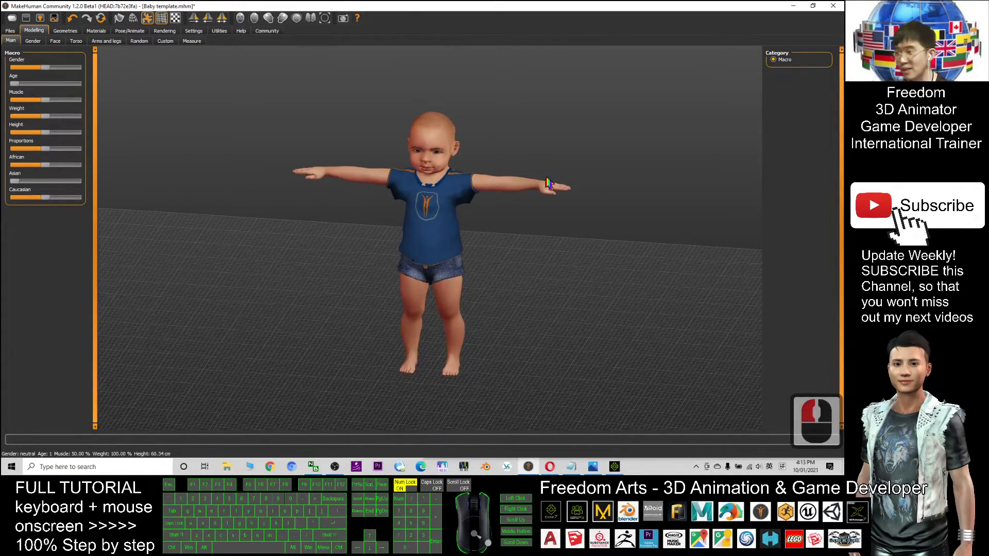
{"action": "mouse_move", "coordinate": [574, 243]}
{"action": "left_mouse_down"}
{"action": "mouse_move", "coordinate": [562, 249]}
{"action": "mouse_move", "coordinate": [569, 242]}
{"action": "left_mouse_up"}
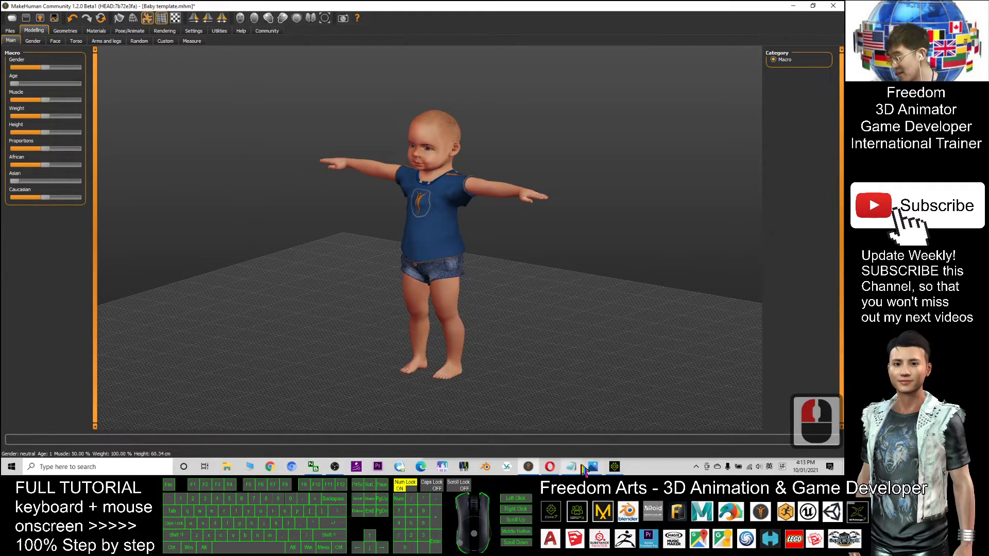
Read the MakeHuman CC0 license paragraph in Notes.txt in Notepad and return to MakeHuman
{"action": "left_click", "coordinate": [571, 467]}
{"action": "scroll", "coordinate": [649, 201], "scroll_direction": "up", "scroll_amount": 4}
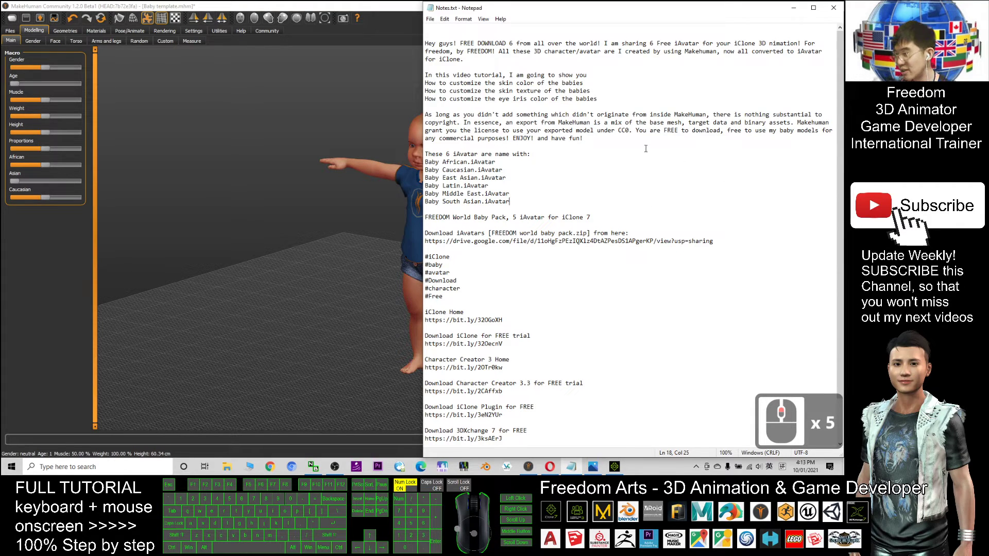
{"action": "double_click", "coordinate": [621, 130]}
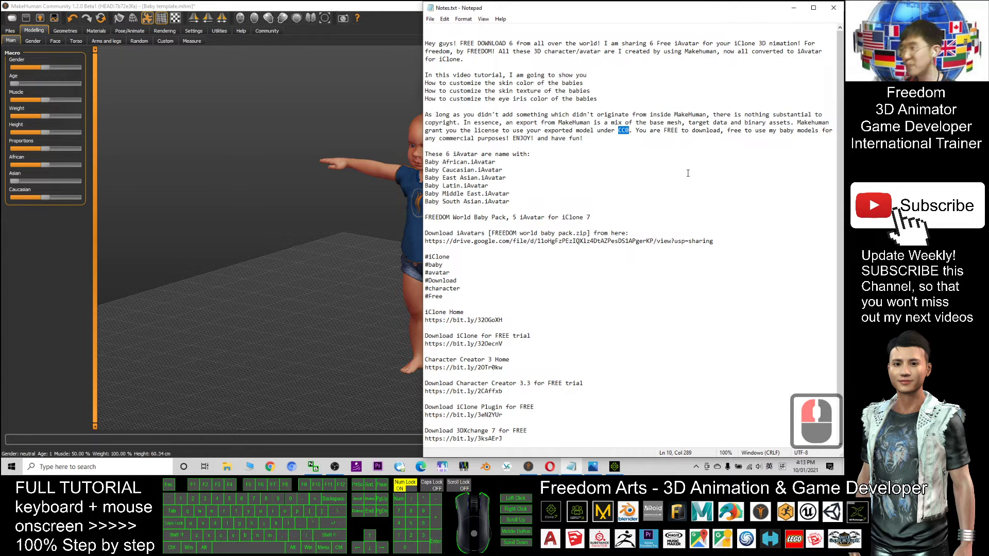
{"action": "left_click", "coordinate": [616, 469]}
{"action": "left_click", "coordinate": [615, 473]}
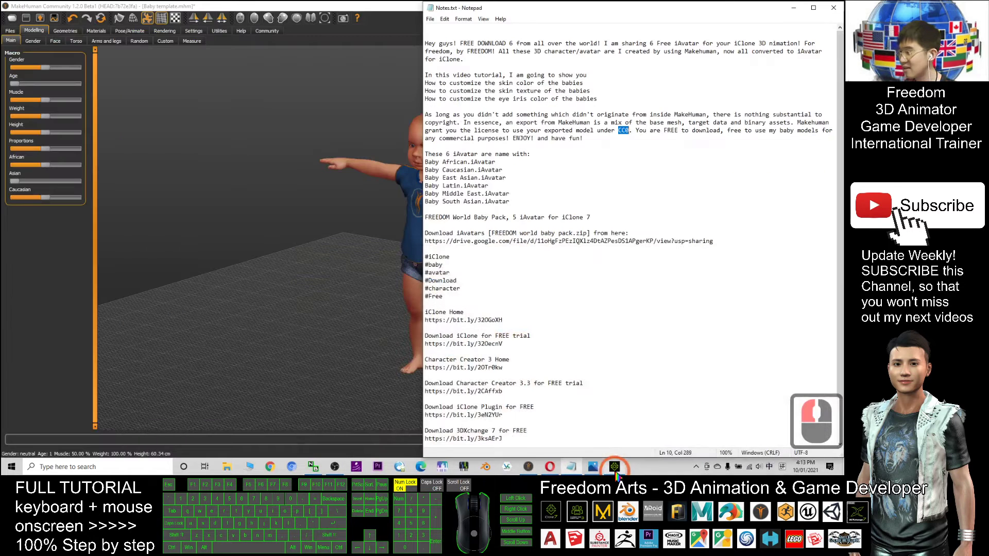
{"action": "left_click", "coordinate": [659, 136]}
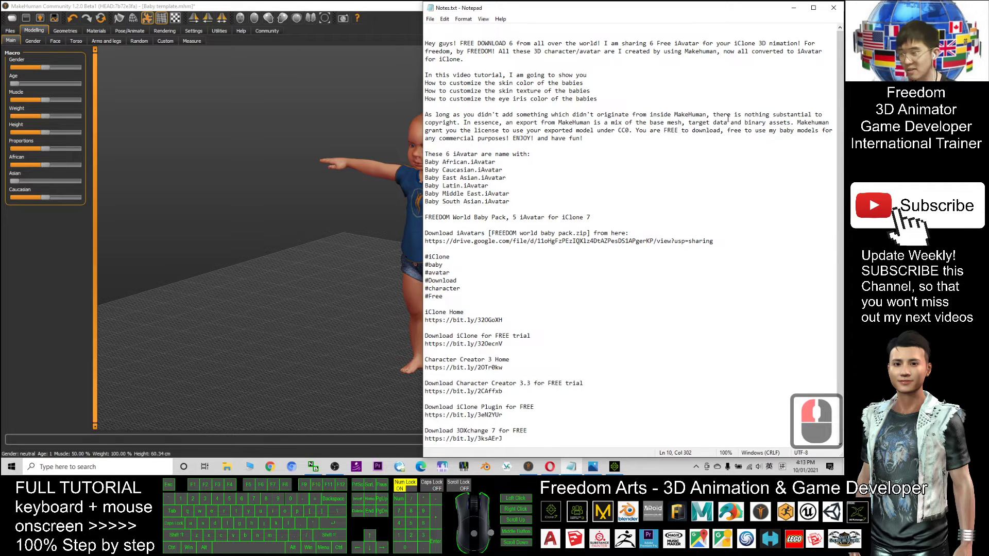
{"action": "left_click", "coordinate": [409, 7]}
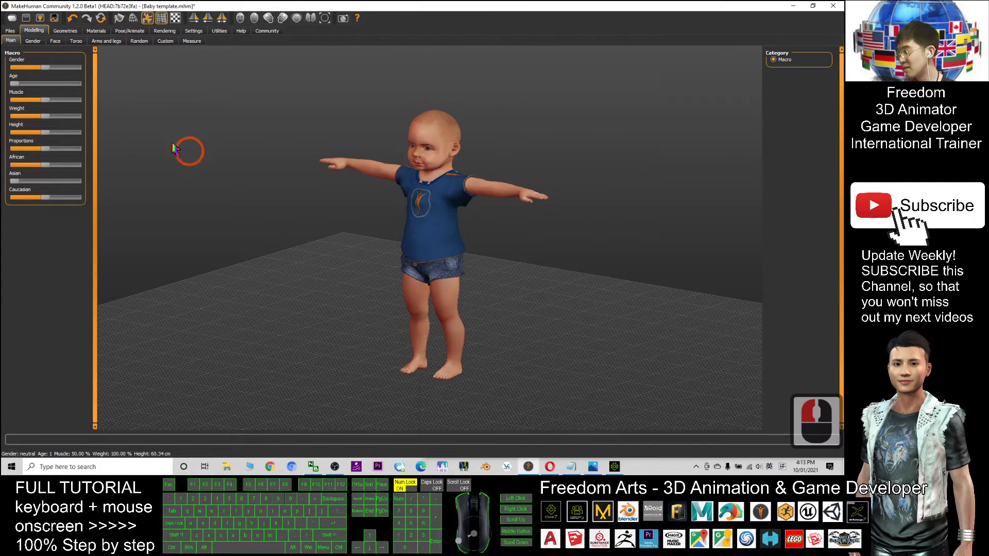
Switch briefly to iClone 7, return to MakeHuman and inspect the baby at different zoom levels
{"action": "left_click", "coordinate": [615, 470]}
{"action": "left_click", "coordinate": [527, 466]}
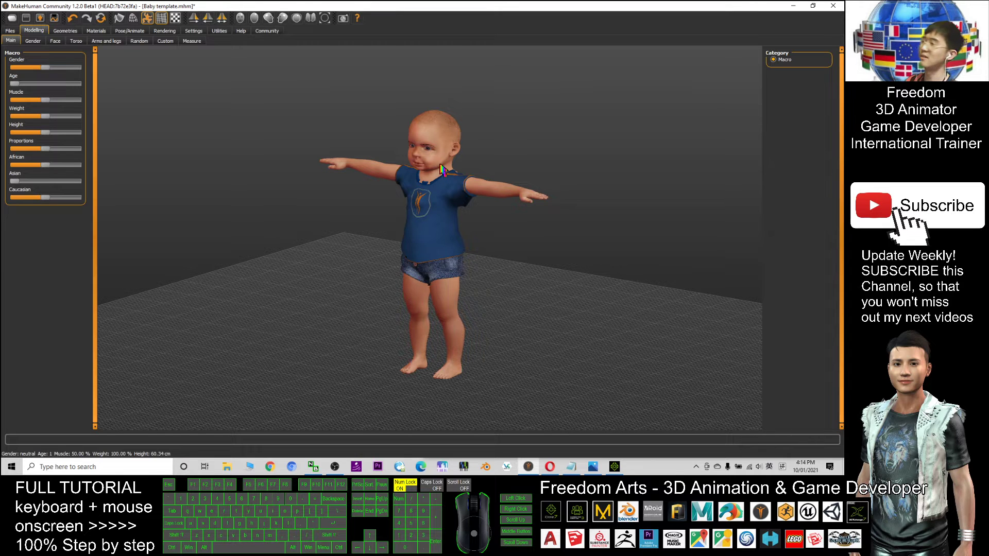
{"action": "scroll", "coordinate": [497, 163], "scroll_direction": "up", "scroll_amount": 3}
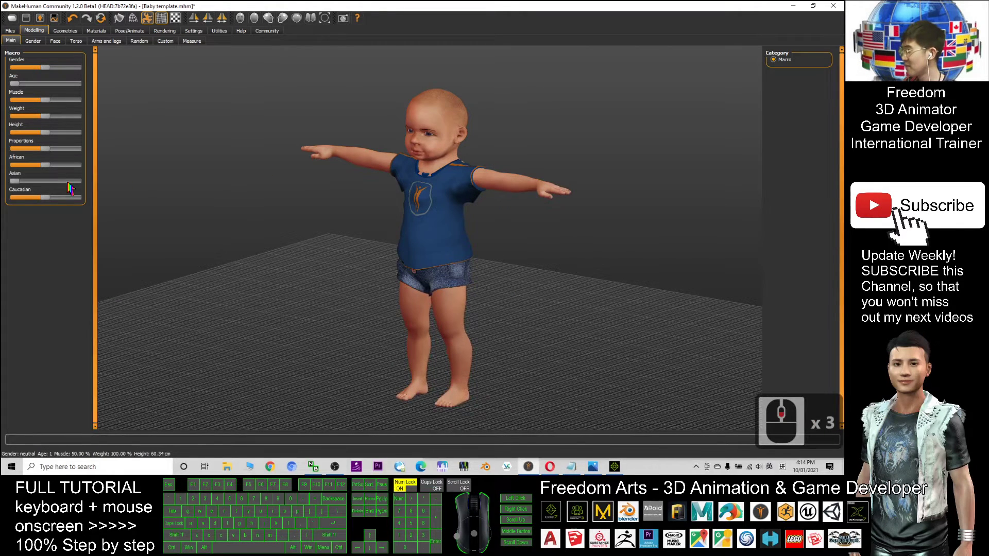
{"action": "scroll", "coordinate": [512, 194], "scroll_direction": "up", "scroll_amount": 4}
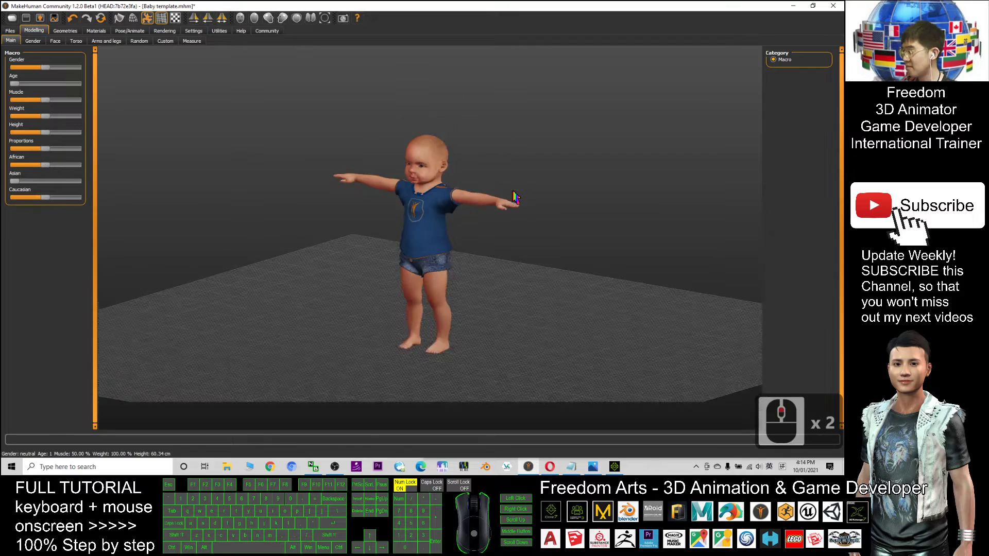
{"action": "scroll", "coordinate": [529, 212], "scroll_direction": "down", "scroll_amount": 4}
{"action": "mouse_move", "coordinate": [488, 225]}
{"action": "left_mouse_down"}
{"action": "mouse_move", "coordinate": [477, 238]}
{"action": "mouse_move", "coordinate": [530, 238]}
{"action": "mouse_move", "coordinate": [521, 223]}
{"action": "mouse_move", "coordinate": [483, 232]}
{"action": "left_mouse_up"}
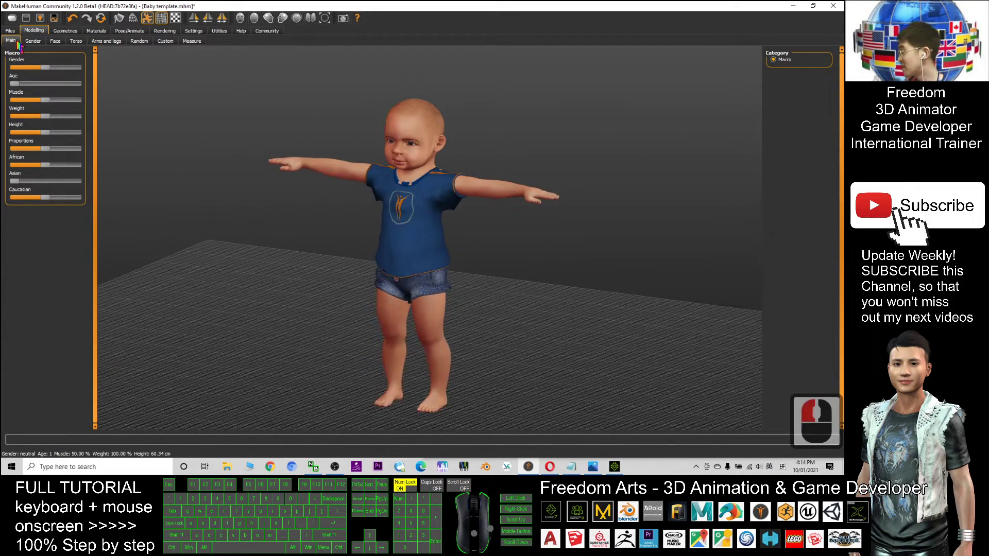
Raise the baby's African macro modelling value to its maximum
{"action": "left_click", "coordinate": [32, 31]}
{"action": "left_click", "coordinate": [33, 173]}
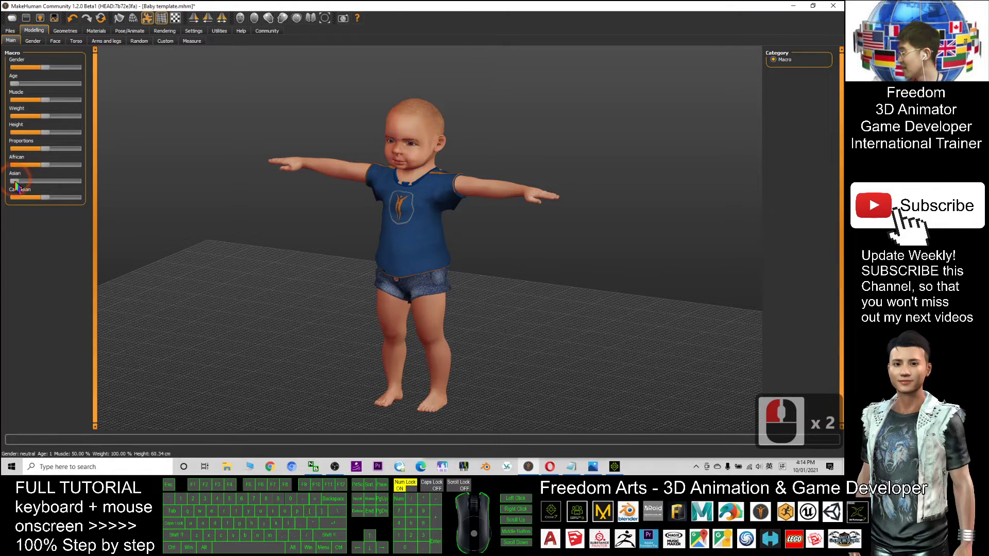
{"action": "left_click", "coordinate": [63, 167]}
{"action": "left_click_drag", "start_coordinate": [93, 176], "coordinate": [95, 176]}
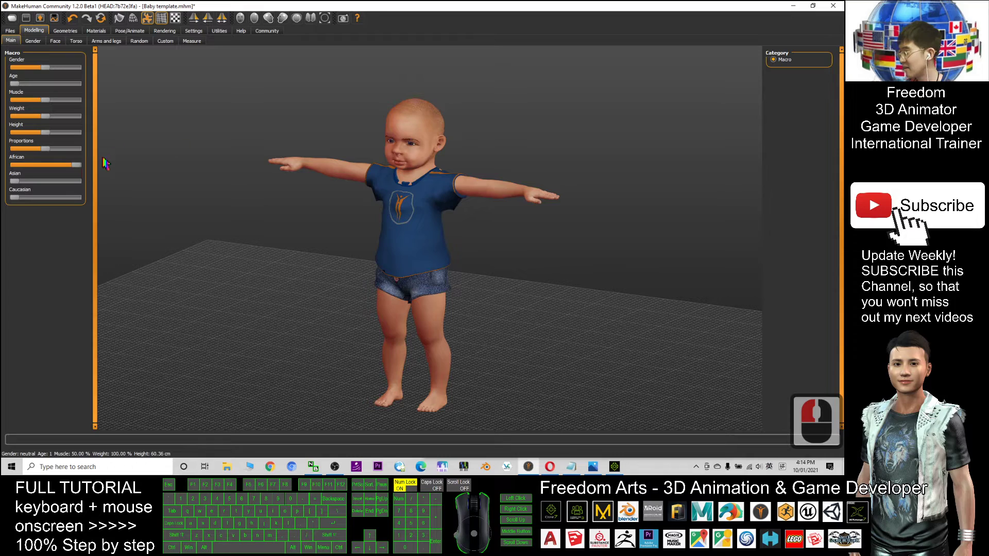
Raise the baby's Asian macro modelling value to its maximum, and finish with the Caucasian value at its maximum
{"action": "left_click_drag", "start_coordinate": [476, 205], "coordinate": [586, 213]}
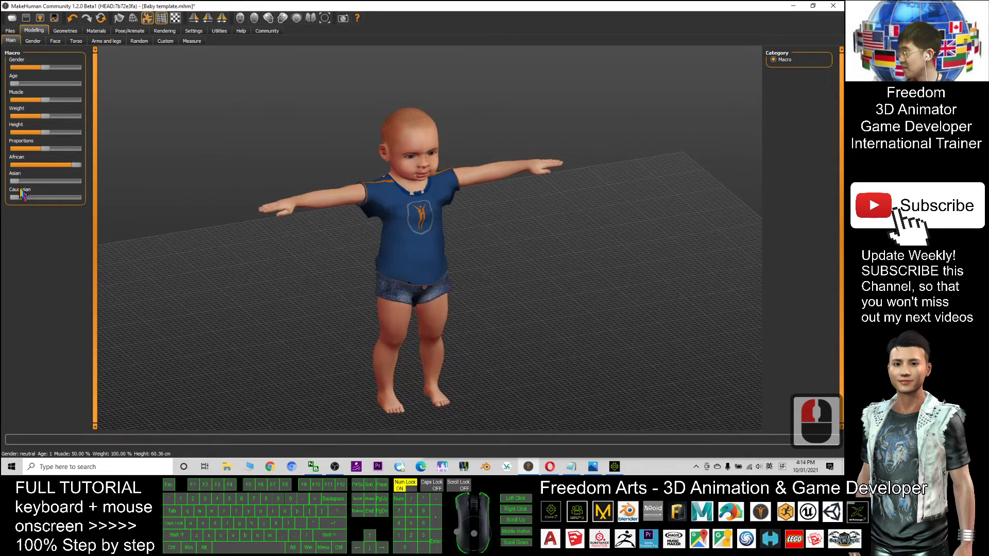
{"action": "left_click_drag", "start_coordinate": [15, 182], "coordinate": [115, 176]}
{"action": "left_click_drag", "start_coordinate": [545, 258], "coordinate": [116, 220]}
{"action": "left_click_drag", "start_coordinate": [17, 198], "coordinate": [147, 203]}
{"action": "left_click_drag", "start_coordinate": [538, 283], "coordinate": [550, 285]}
Try the Young african female skin material on the baby and replace it with Young asian female
{"action": "left_click", "coordinate": [96, 31]}
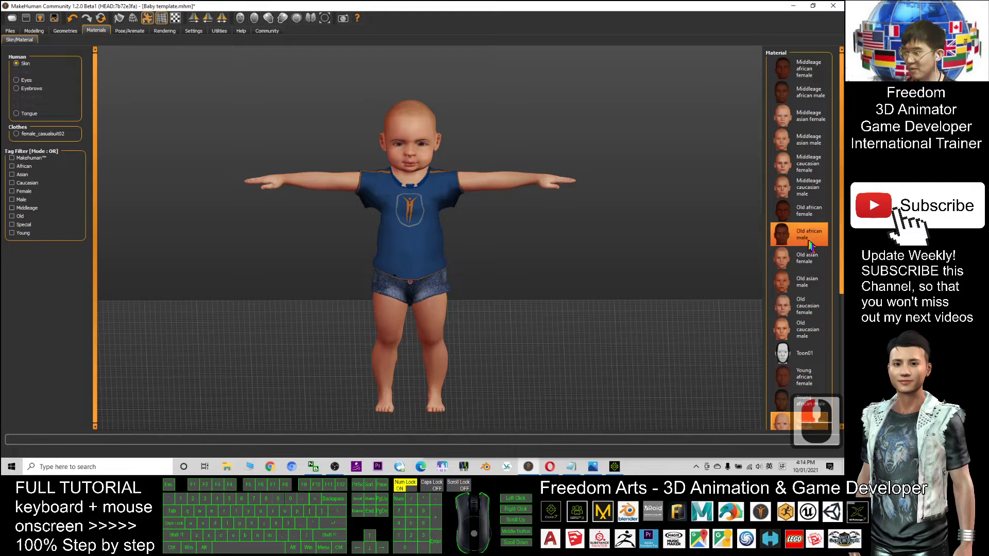
{"action": "left_click", "coordinate": [811, 378]}
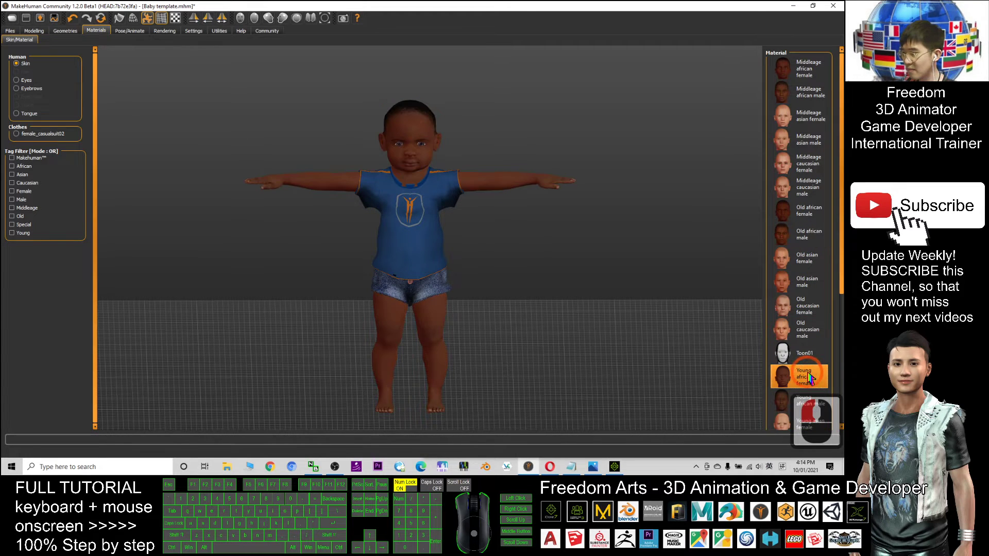
{"action": "scroll", "coordinate": [810, 379], "scroll_direction": "up", "scroll_amount": 4}
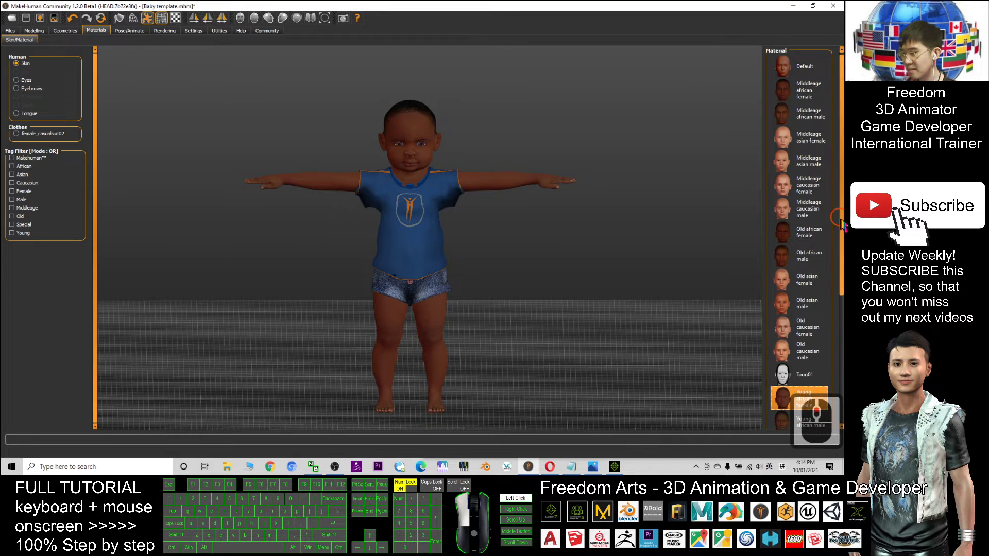
{"action": "left_click_drag", "start_coordinate": [841, 216], "coordinate": [838, 299]}
{"action": "scroll", "coordinate": [839, 304], "scroll_direction": "down", "scroll_amount": 2}
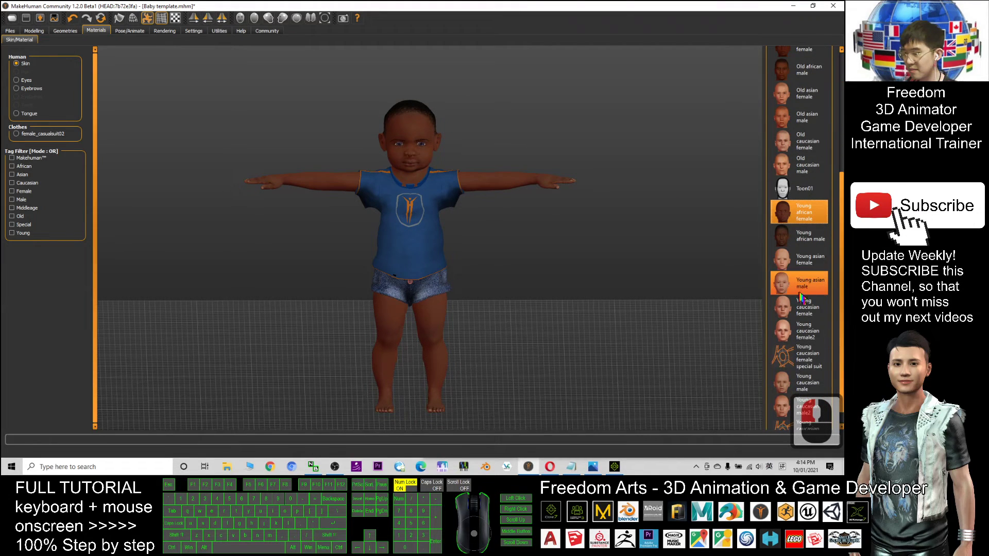
{"action": "left_click", "coordinate": [805, 260]}
{"action": "left_click", "coordinate": [244, 148]}
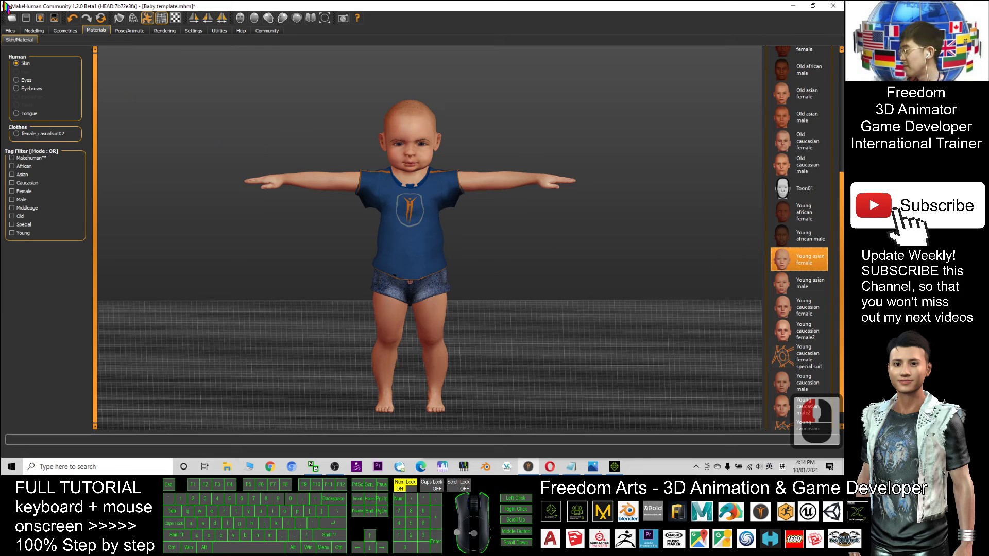
Raise the Age macro modelling value to about three quarters of its range
{"action": "left_click", "coordinate": [11, 31]}
{"action": "left_click", "coordinate": [38, 31]}
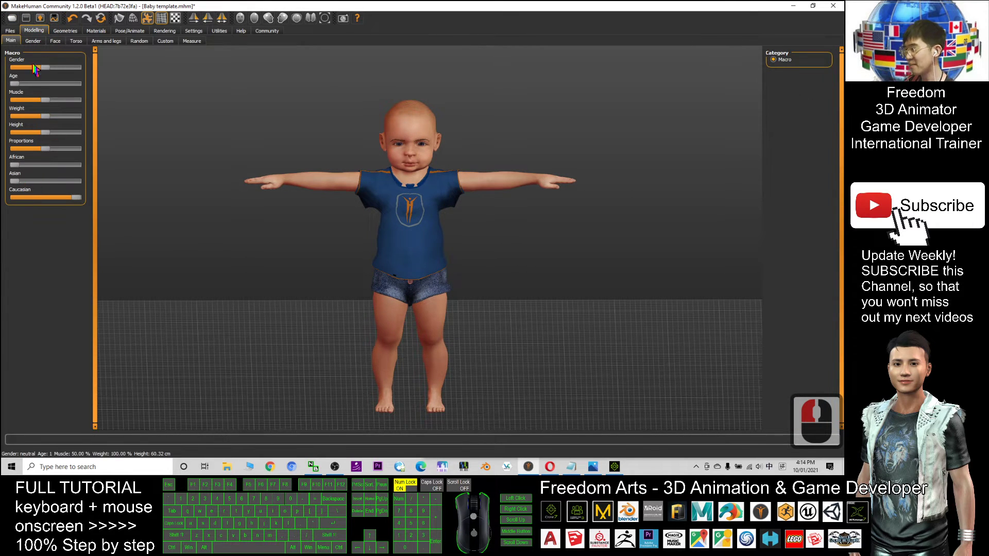
{"action": "left_click_drag", "start_coordinate": [18, 84], "coordinate": [63, 84]}
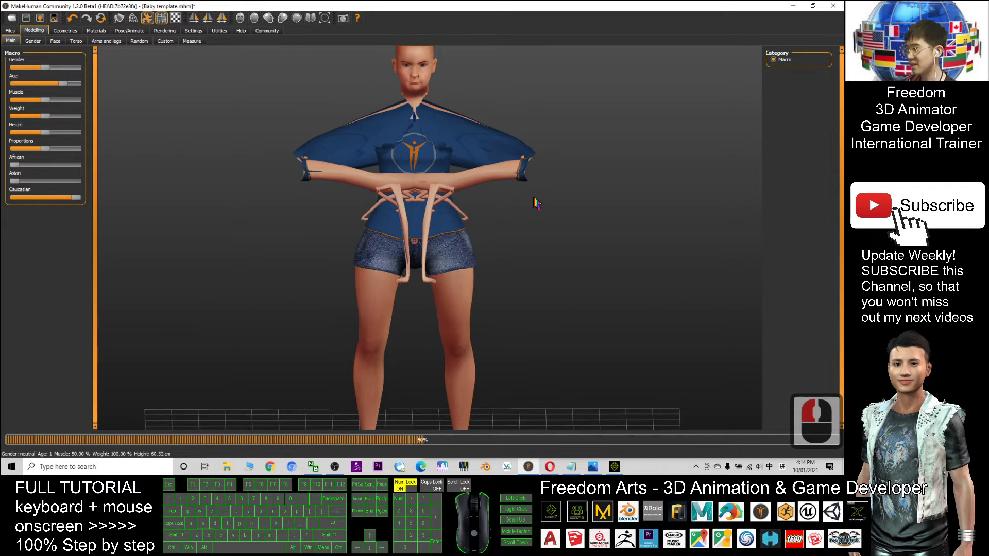
{"action": "scroll", "coordinate": [515, 206], "scroll_direction": "down", "scroll_amount": 10}
{"action": "left_click_drag", "start_coordinate": [536, 225], "coordinate": [294, 154]}
Lower the figure's Age macro value to 22 and return it to the minimum baby age
{"action": "left_click_drag", "start_coordinate": [62, 83], "coordinate": [42, 84]}
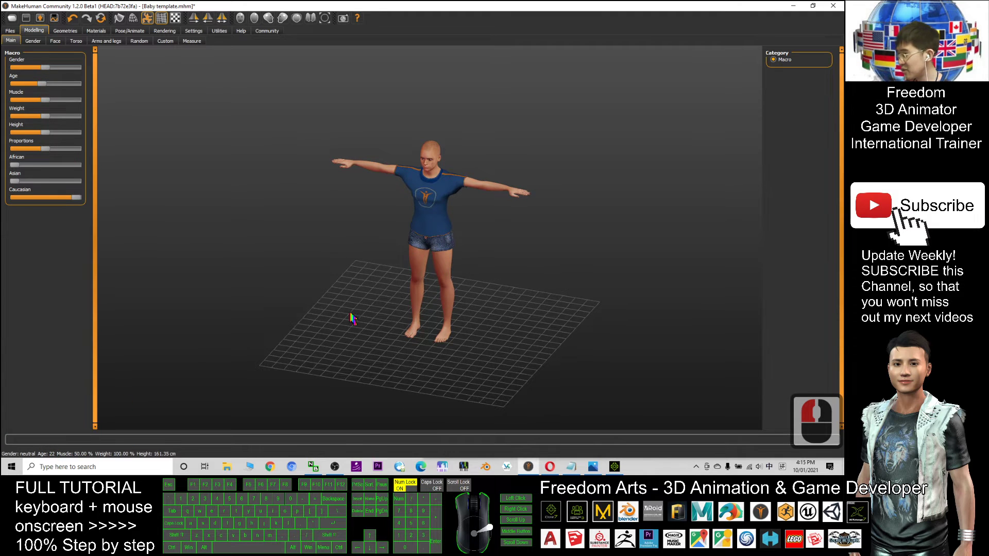
{"action": "left_click_drag", "start_coordinate": [352, 318], "coordinate": [171, 226]}
{"action": "left_click_drag", "start_coordinate": [42, 82], "coordinate": [5, 86]}
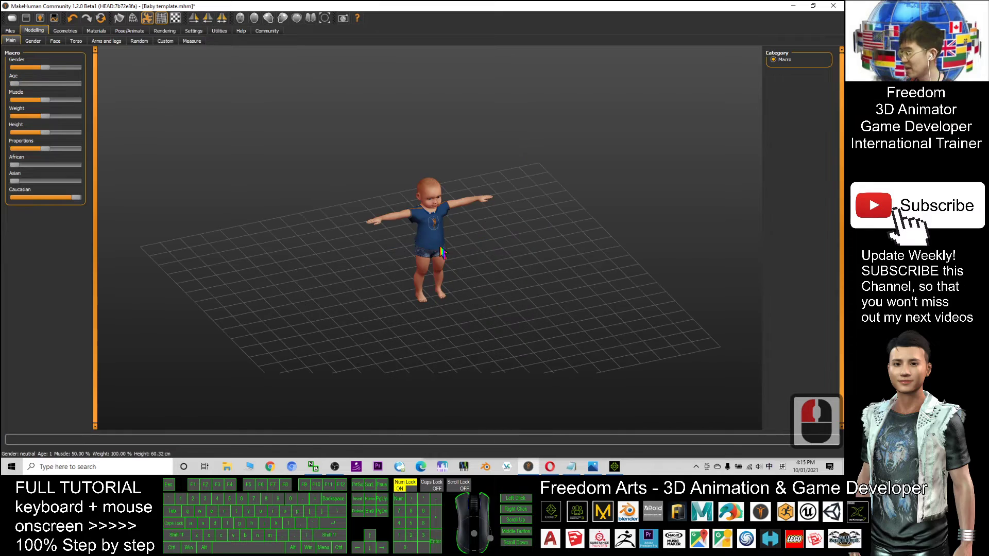
{"action": "scroll", "coordinate": [499, 241], "scroll_direction": "up", "scroll_amount": 11}
{"action": "left_click_drag", "start_coordinate": [500, 241], "coordinate": [472, 230]}
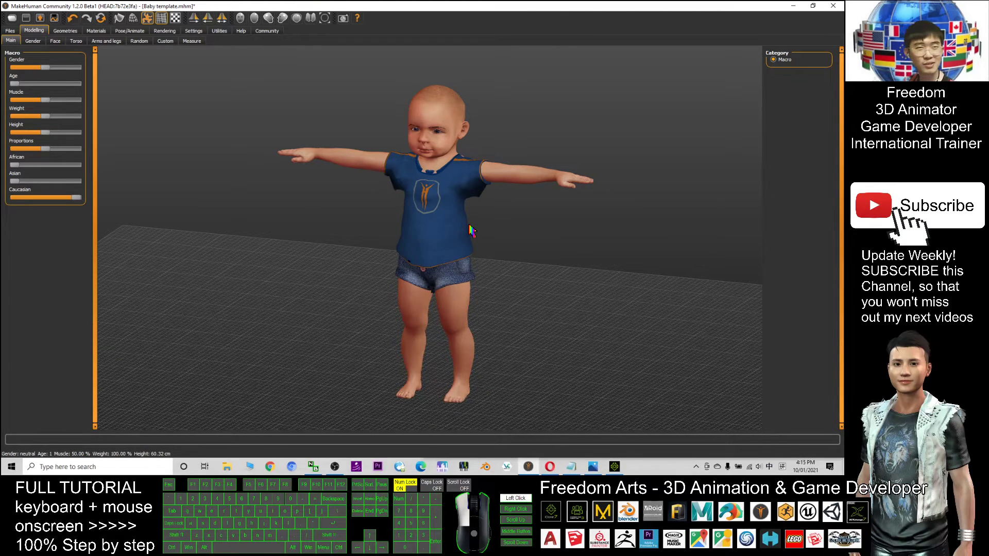
{"action": "left_click", "coordinate": [414, 206]}
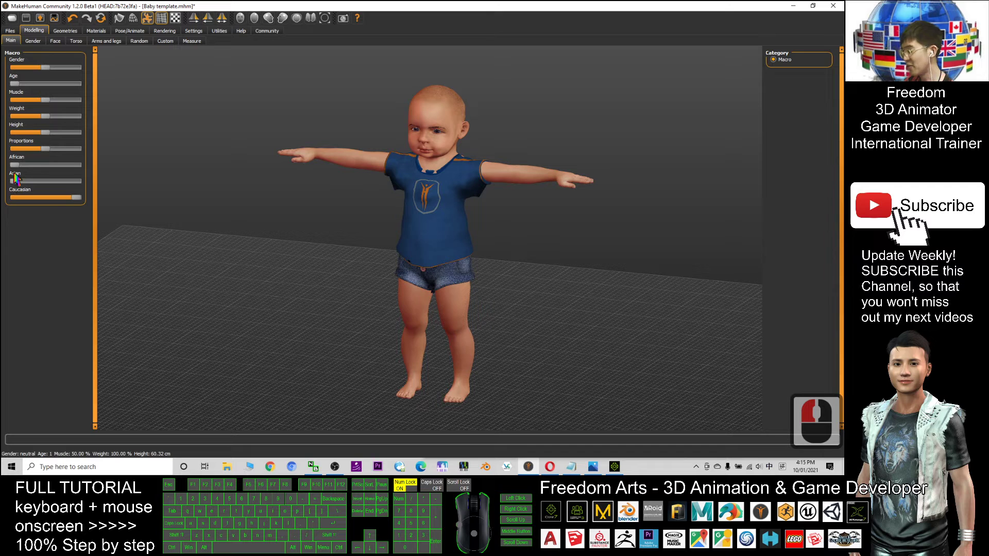
{"action": "left_click_drag", "start_coordinate": [469, 145], "coordinate": [515, 206]}
Minimize MakeHuman and open the FREEDOM world baby pack folder from the desktop in a maximized window
{"action": "left_click", "coordinate": [796, 7]}
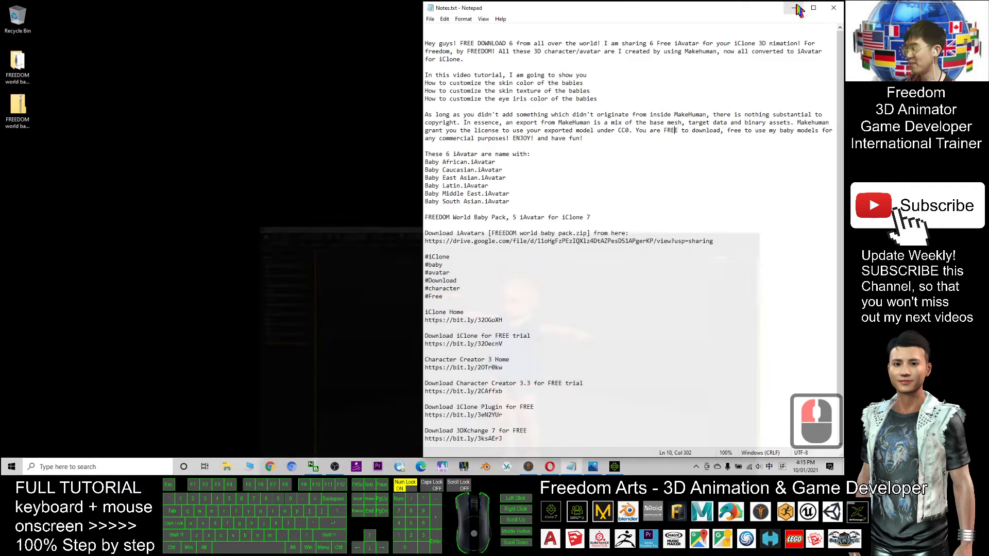
{"action": "left_click", "coordinate": [227, 466]}
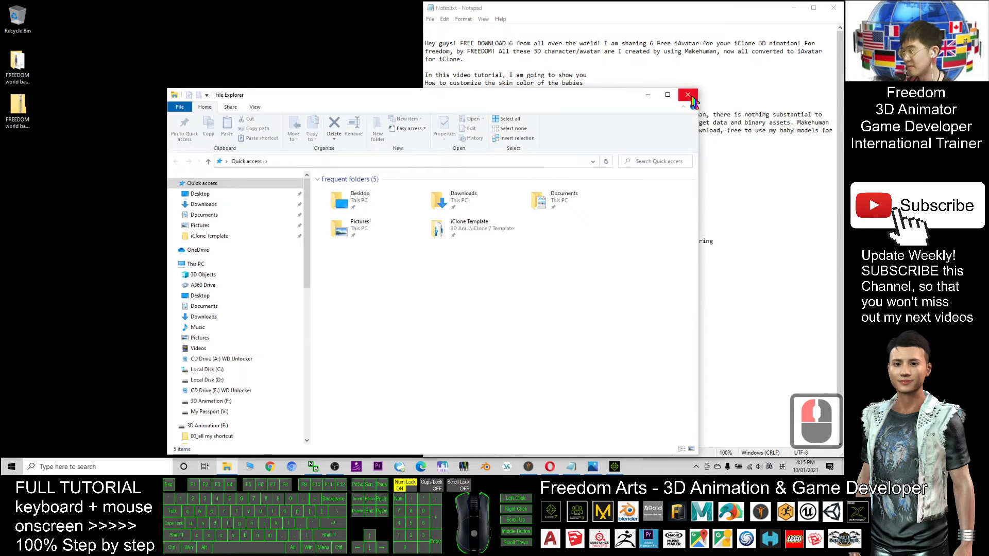
{"action": "left_click", "coordinate": [689, 93]}
{"action": "left_click", "coordinate": [17, 107]}
{"action": "double_click", "coordinate": [17, 107]}
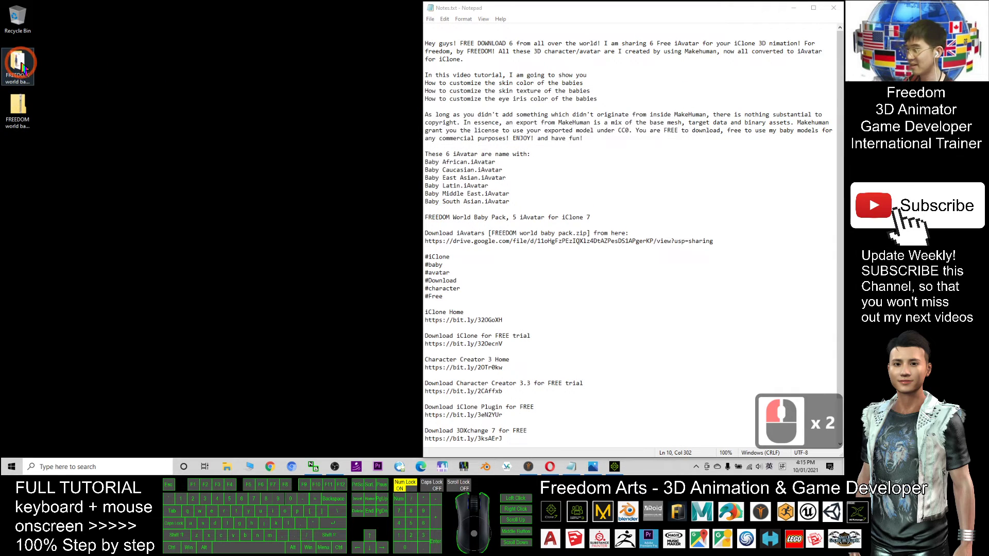
{"action": "double_click", "coordinate": [491, 101]}
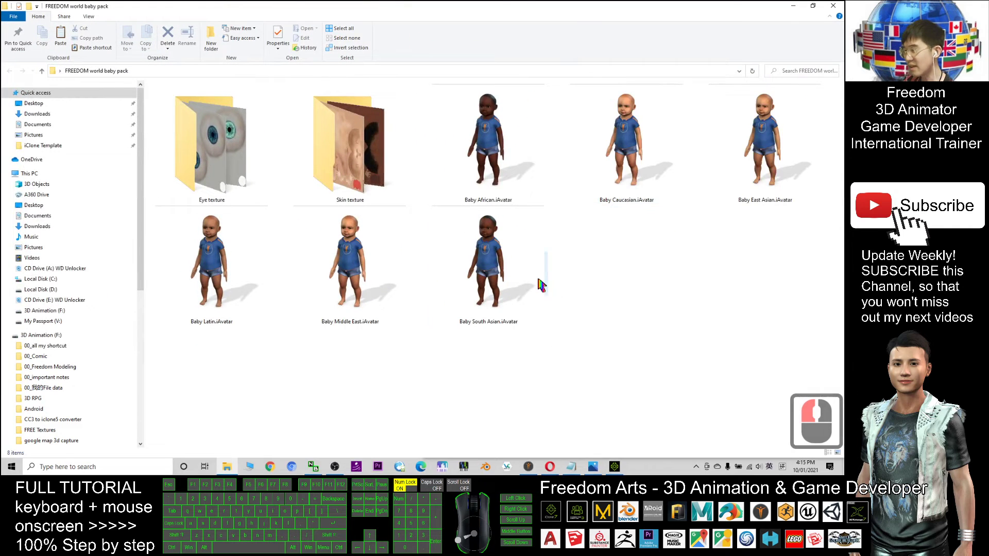
Examine the six baby iAvatar files in the FREEDOM world baby pack folder, from Baby African to Baby South Asian
{"action": "left_click", "coordinate": [539, 283]}
{"action": "left_click", "coordinate": [589, 128]}
{"action": "left_click", "coordinate": [523, 139]}
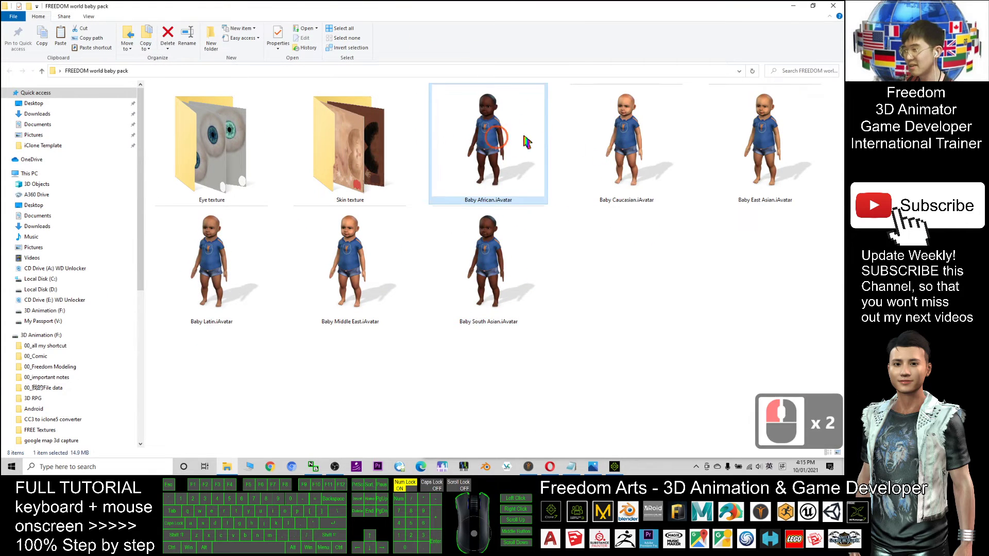
{"action": "left_click", "coordinate": [759, 160]}
{"action": "left_click", "coordinate": [654, 198]}
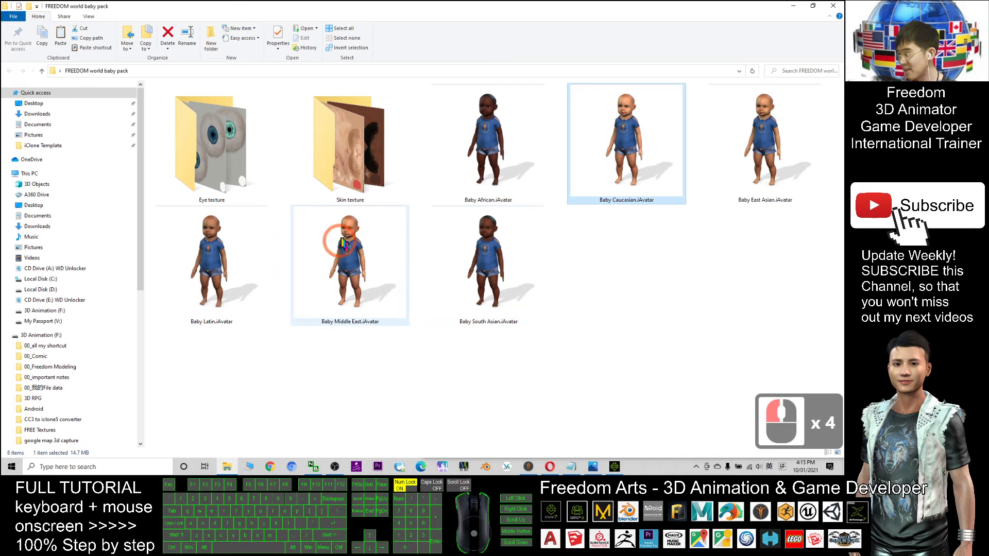
{"action": "left_click_drag", "start_coordinate": [592, 341], "coordinate": [173, 221]}
{"action": "left_click", "coordinate": [638, 269]}
{"action": "left_click", "coordinate": [757, 278]}
{"action": "left_click_drag", "start_coordinate": [613, 343], "coordinate": [238, 238]}
{"action": "left_click_drag", "start_coordinate": [618, 357], "coordinate": [234, 220]}
{"action": "left_click_drag", "start_coordinate": [837, 106], "coordinate": [502, 184]}
{"action": "left_click", "coordinate": [620, 272]}
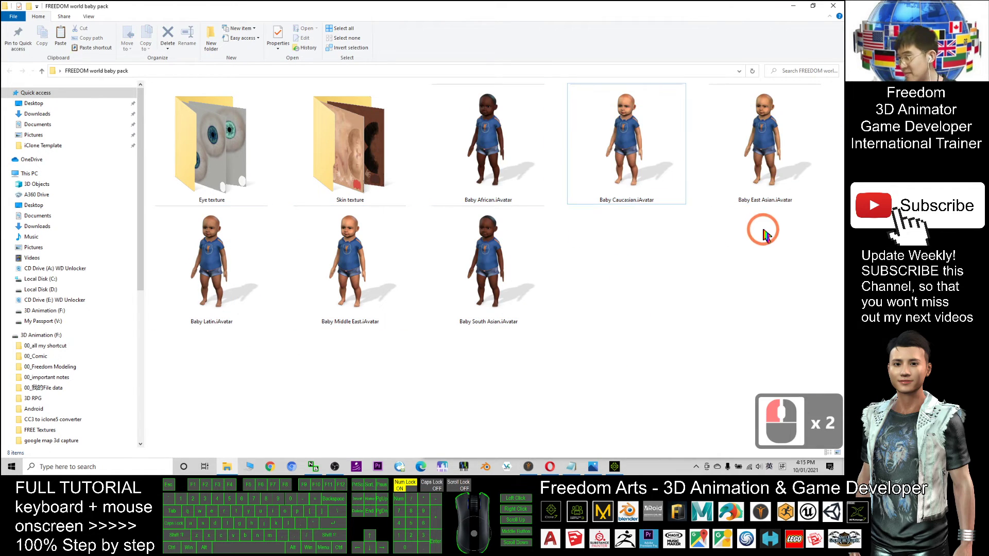
{"action": "double_click", "coordinate": [542, 7]}
{"action": "left_click_drag", "start_coordinate": [490, 86], "coordinate": [435, 7]}
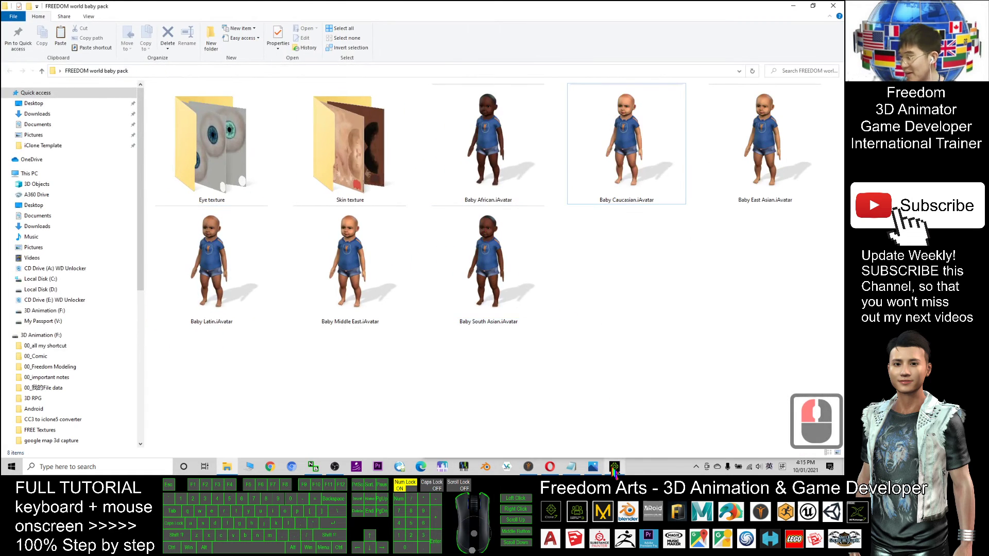
Switch briefly to iClone 7, return to the pack folder and bring up cover.png in Photos
{"action": "left_click", "coordinate": [614, 466]}
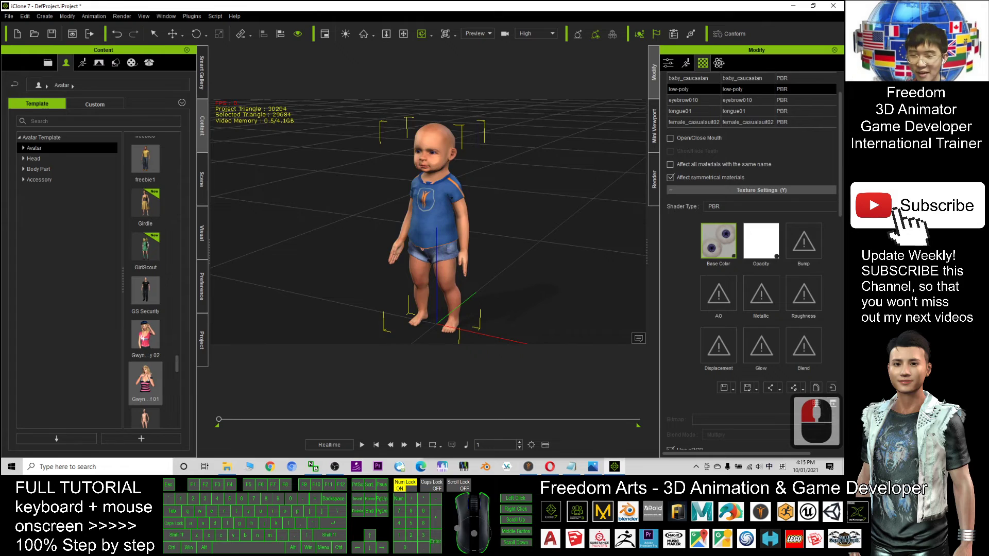
{"action": "key", "text": "alt+Tab"}
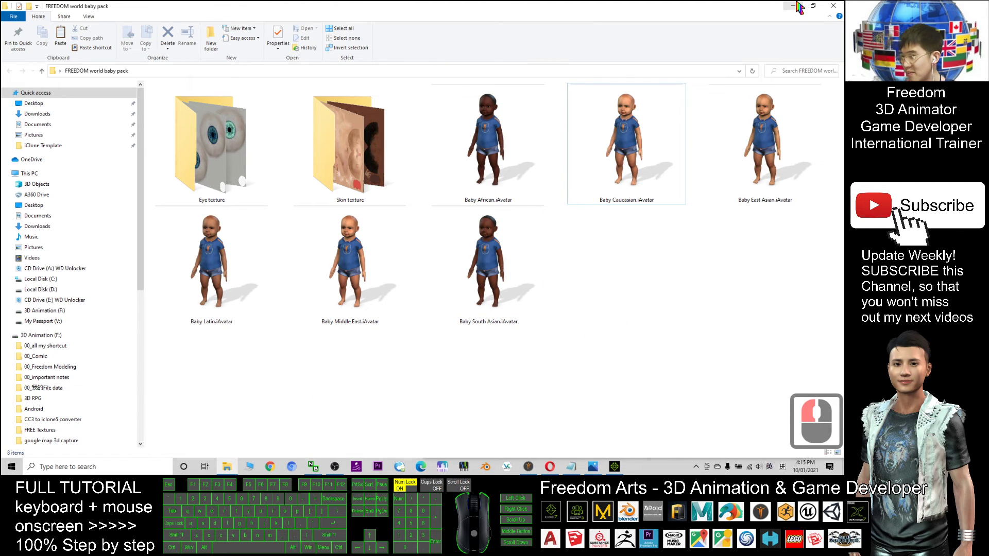
{"action": "left_click", "coordinate": [593, 467]}
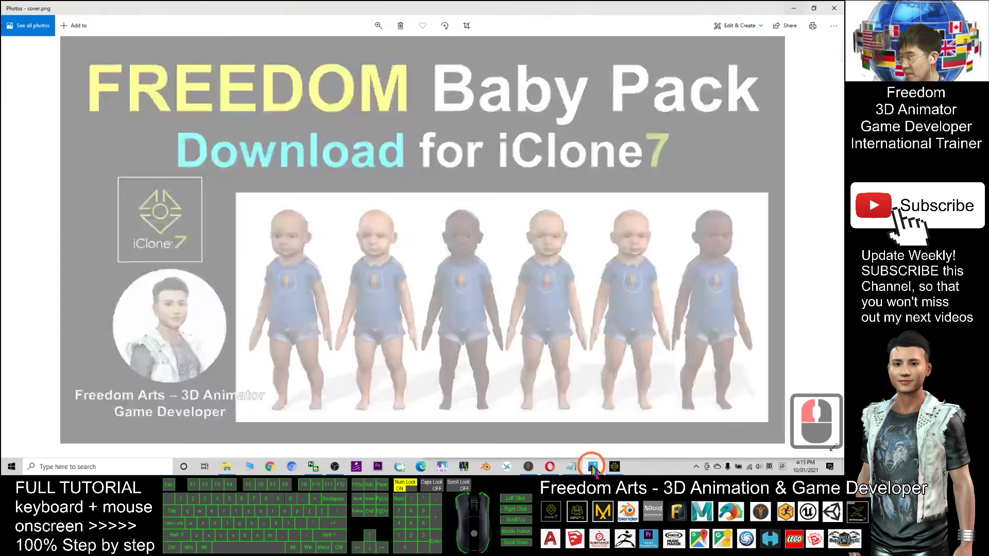